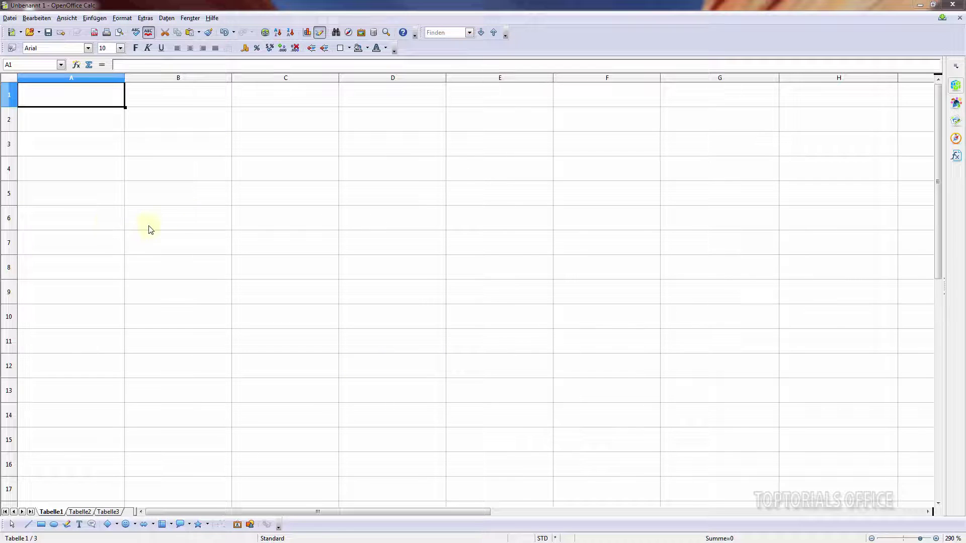
- Enter the column heading "Bestell-Nr." in cell A1
left_click(68, 99)
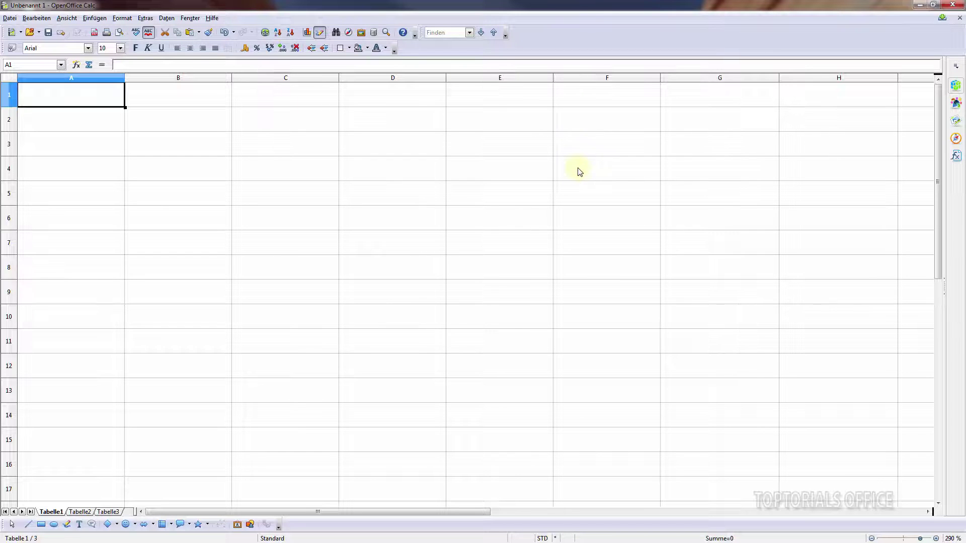
type("Bestell")
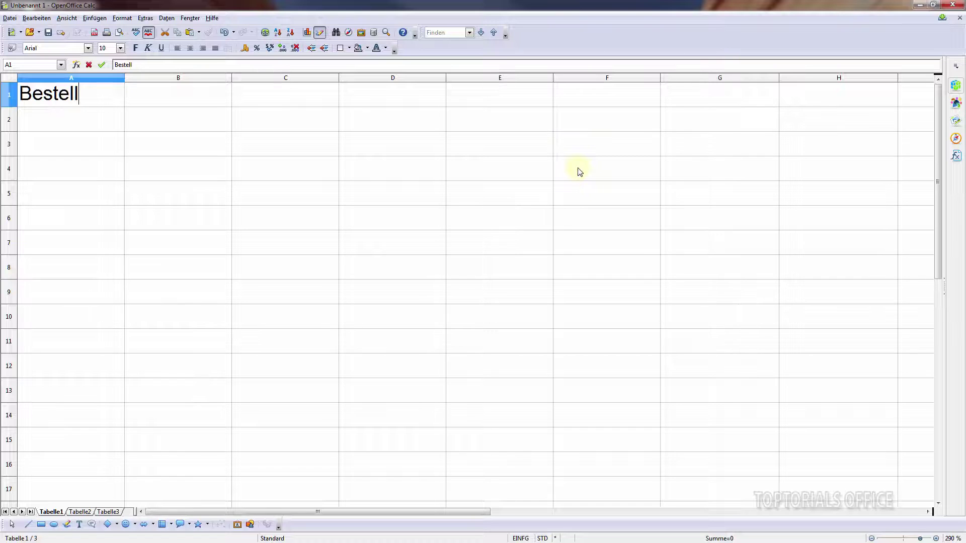
type("-Nr.")
key("Return")
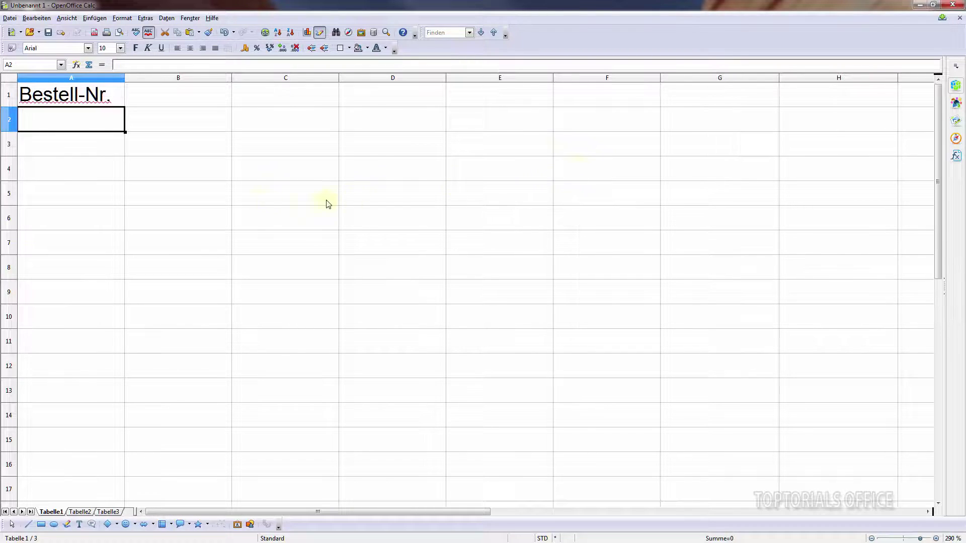
- Enter 1 in A2 and fill the series down to A16, numbering the orders 1 to 15
type("1")
key("Return")
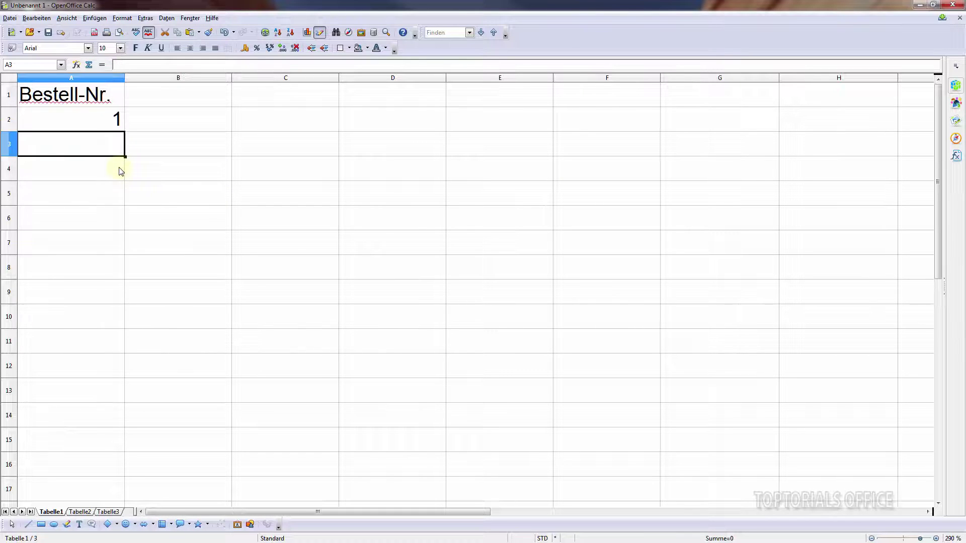
left_click(91, 120)
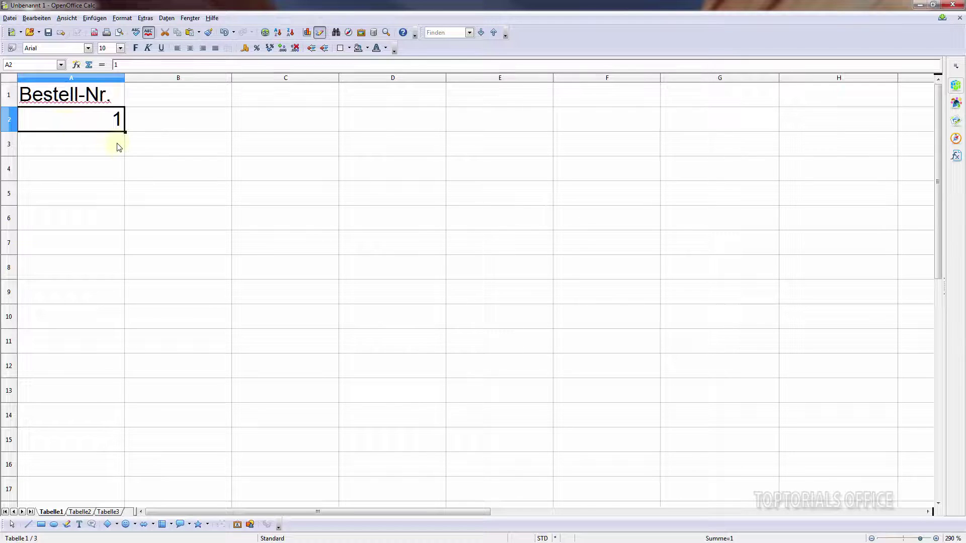
left_click_drag(126, 132, 97, 463)
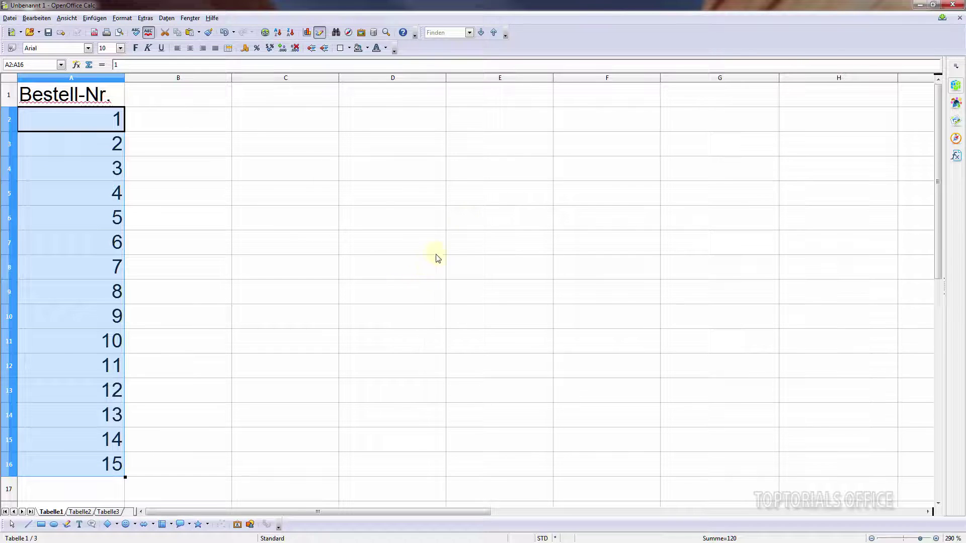
- Enter the heading "Leerz. Bestell-Nr." in E1 and fit column E's width to it
left_click(479, 101)
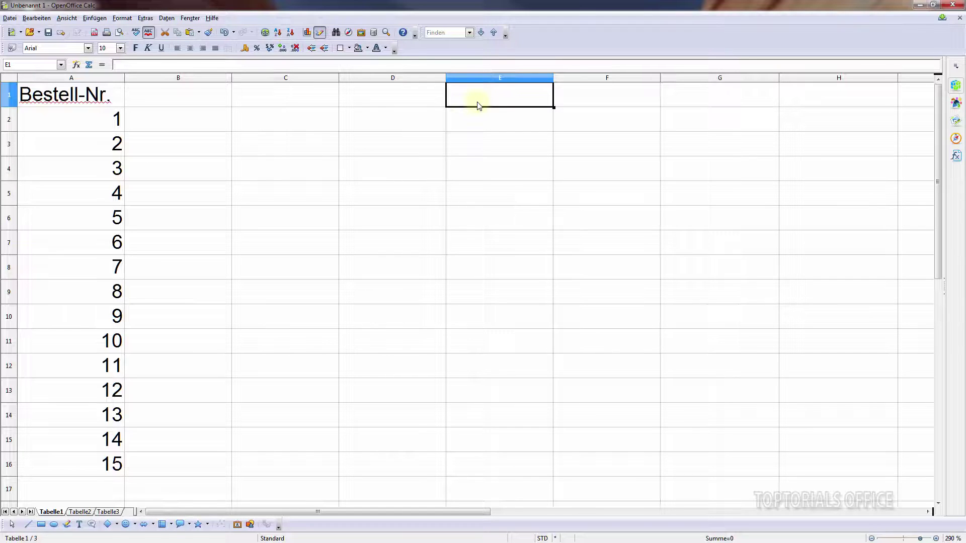
type("Leer")
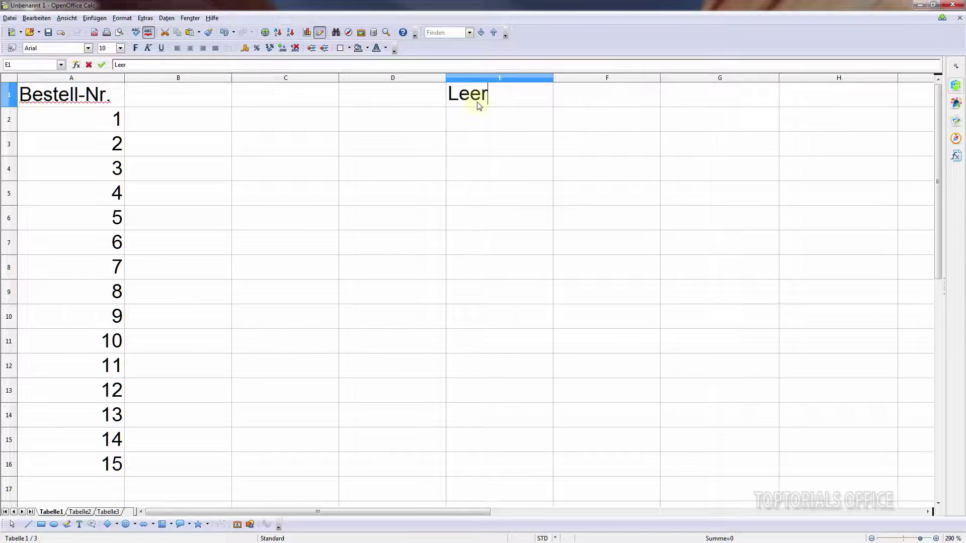
type("z. Best")
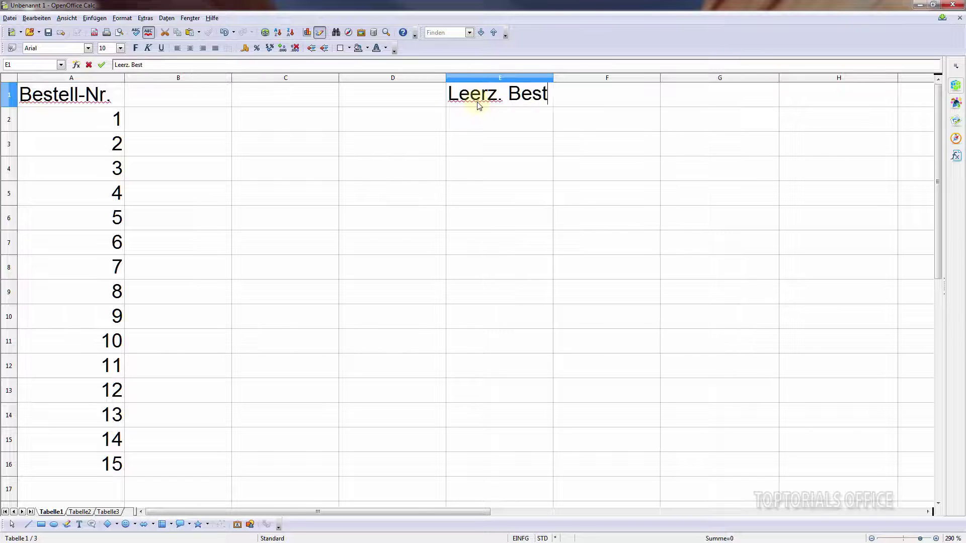
type("ell-Nr.")
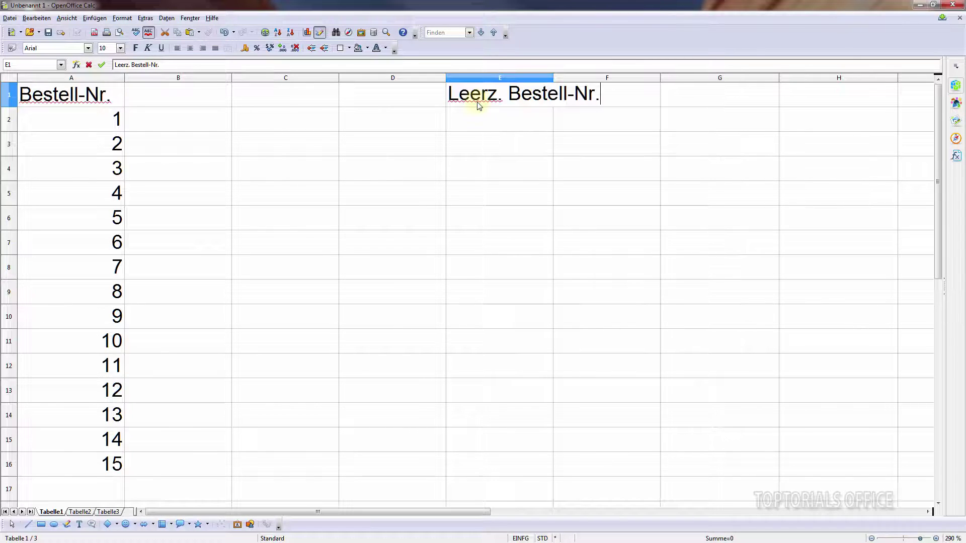
key("Return")
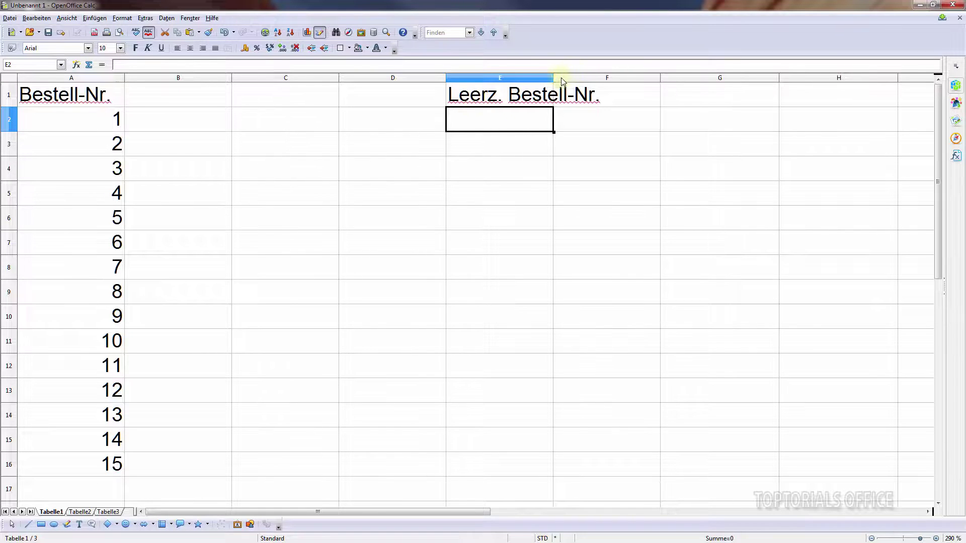
double_click(552, 76)
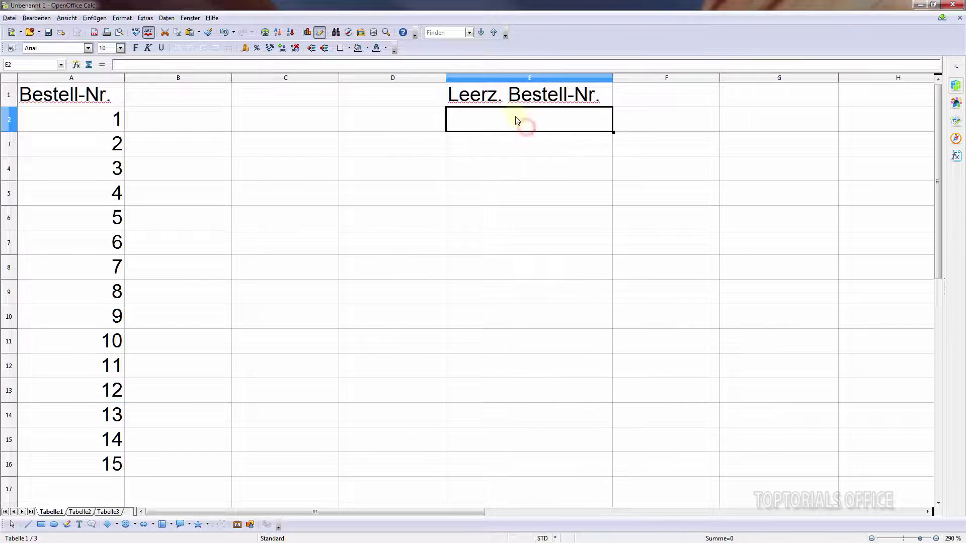
- Count the empty cells of the order-number list in E2 with the formula =ANZAHLLEEREZELLEN(A2:A16)
type("=")
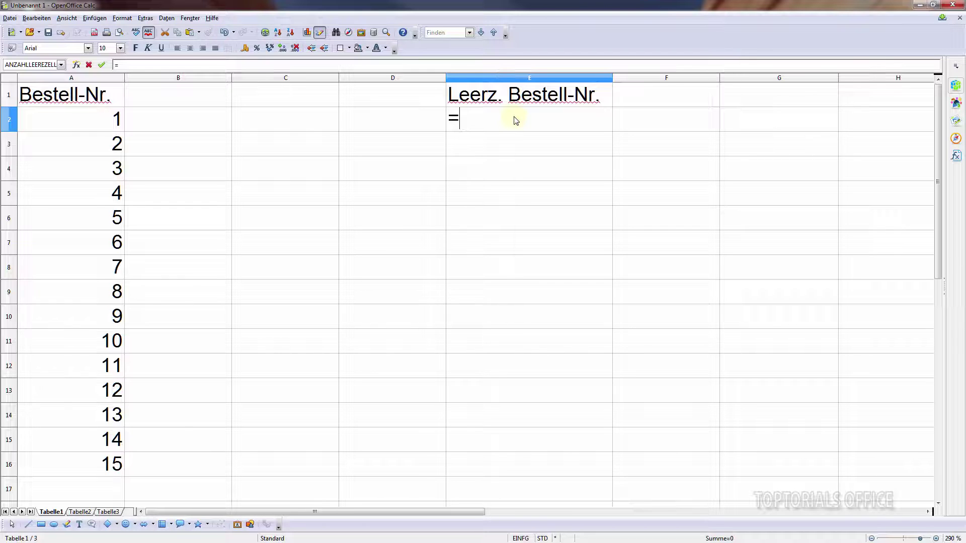
type("anzahlle")
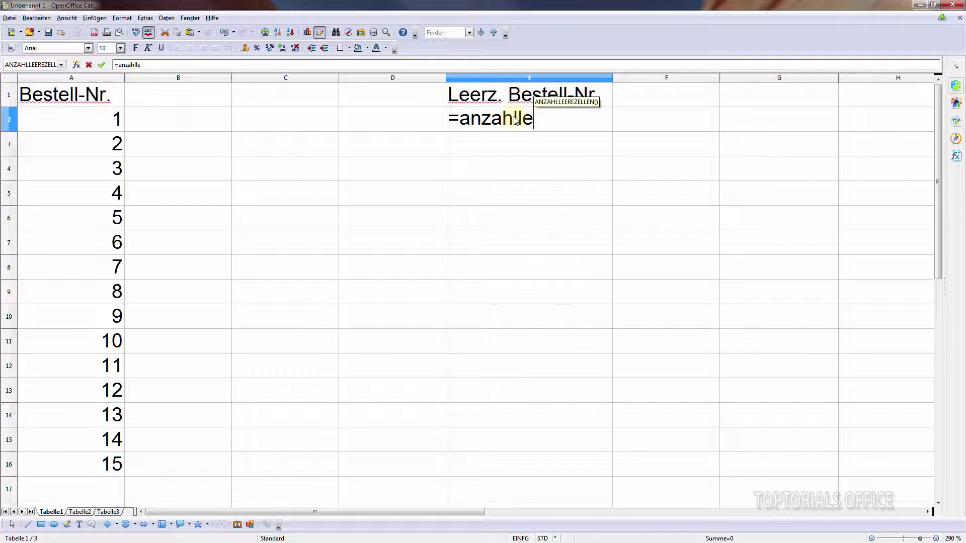
type("erezellen")
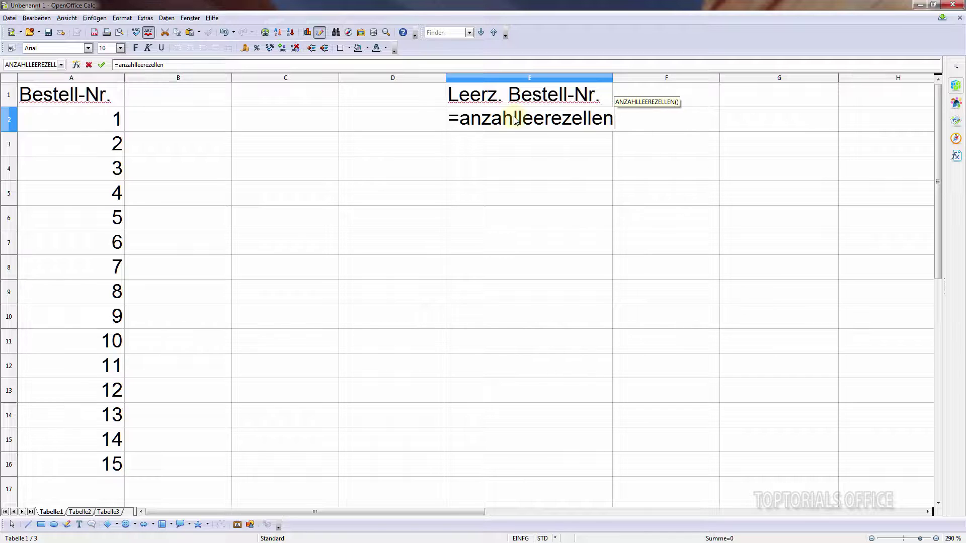
type("(")
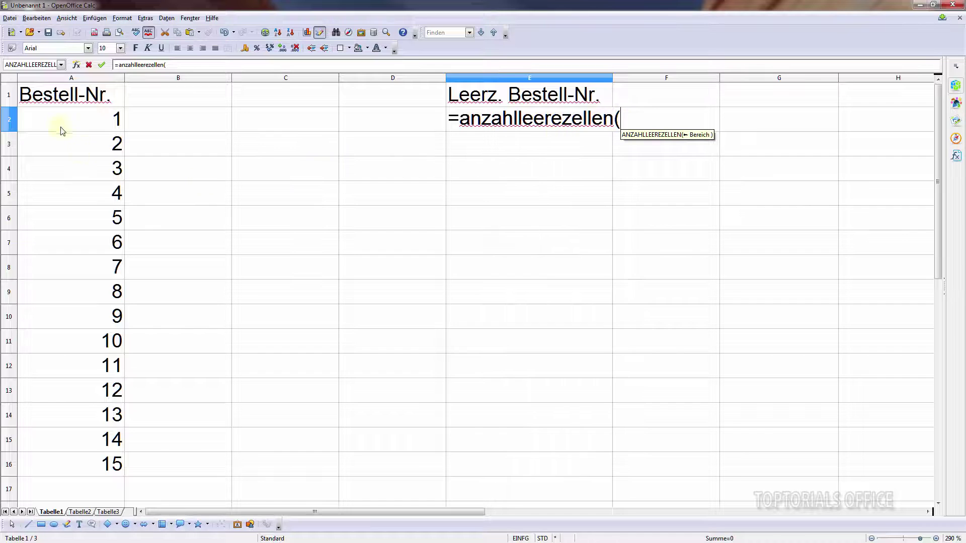
left_click_drag(84, 124, 99, 465)
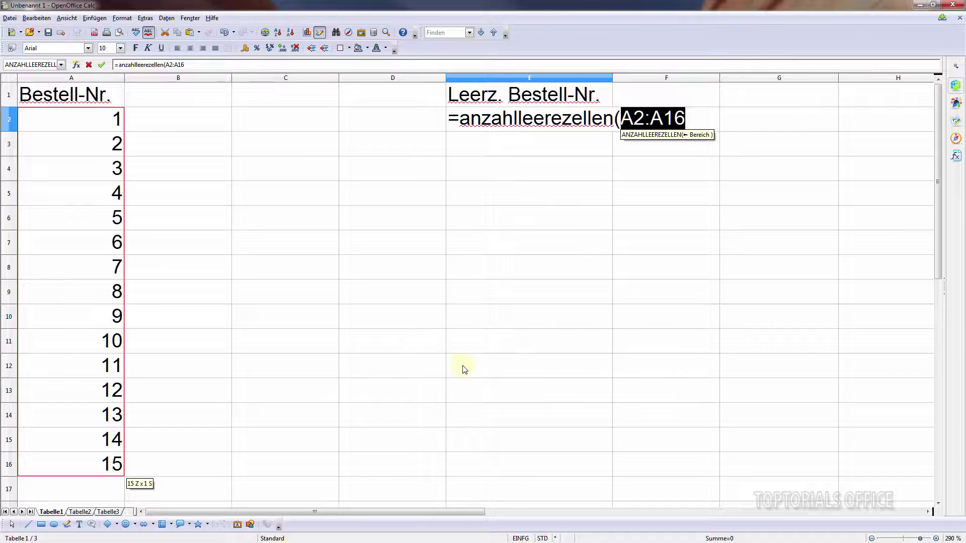
type(")")
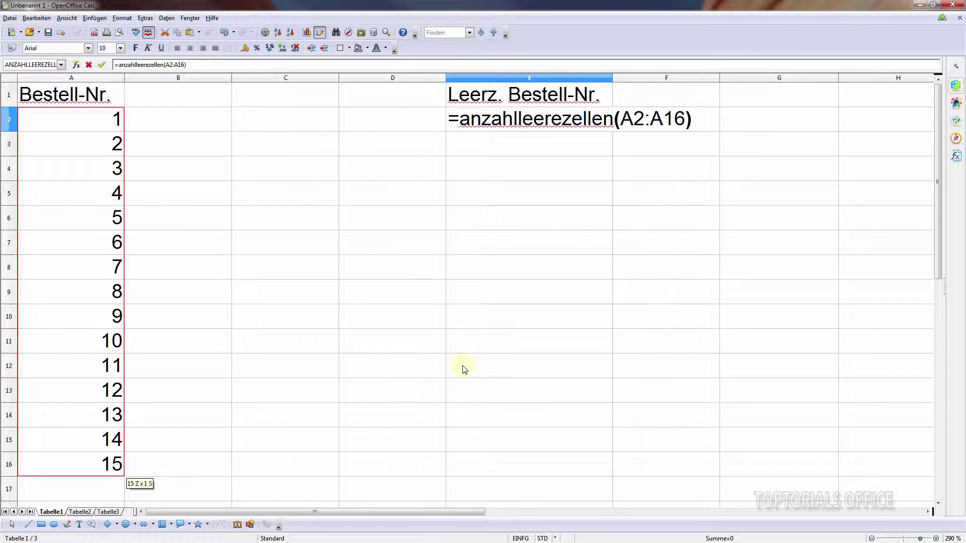
key("Return")
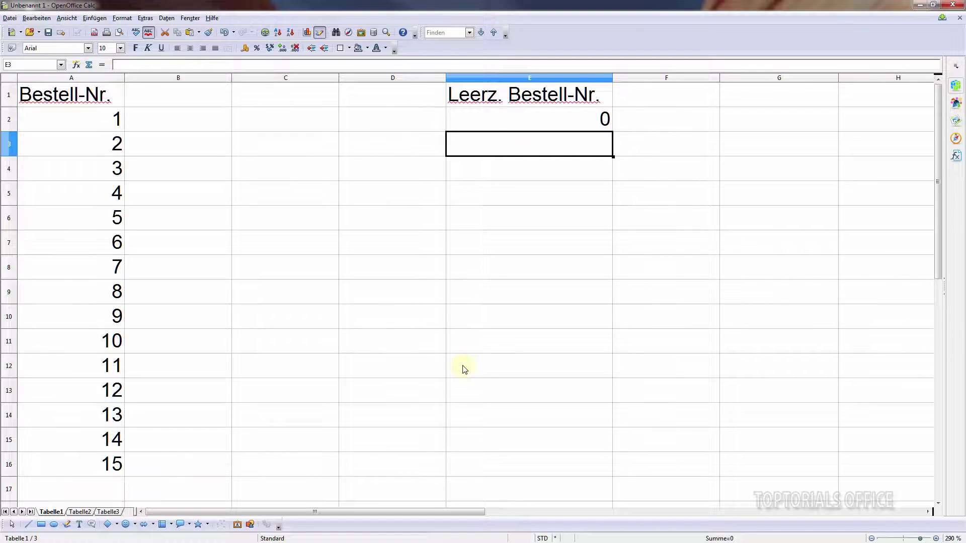
left_click(524, 121)
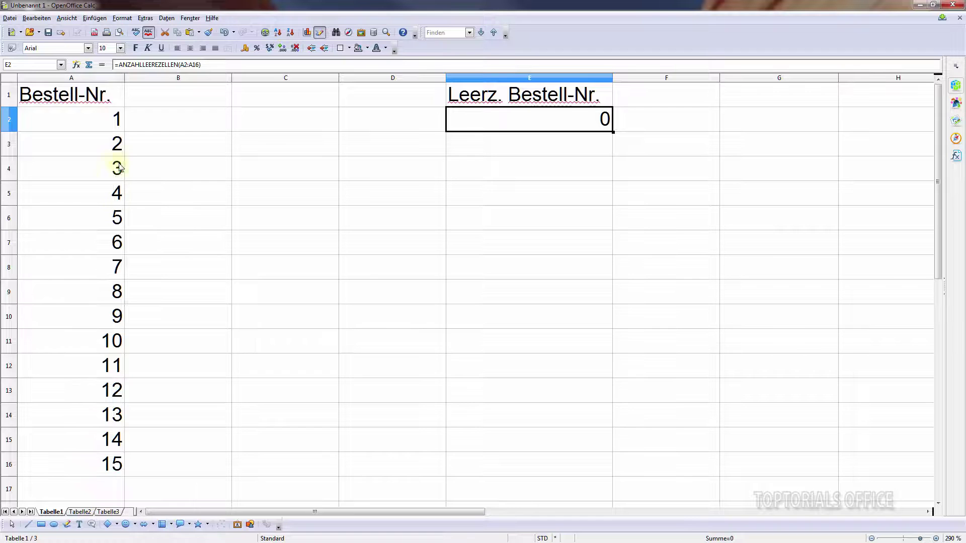
- Delete the order numbers 6 and 10 from cells A7 and A11
left_click(83, 245)
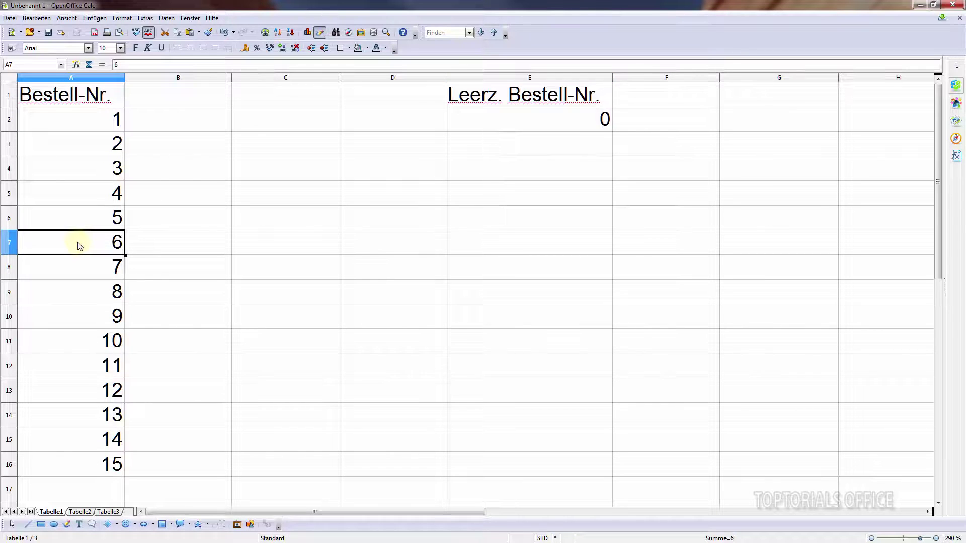
key("Delete")
key("Return")
left_click(94, 347)
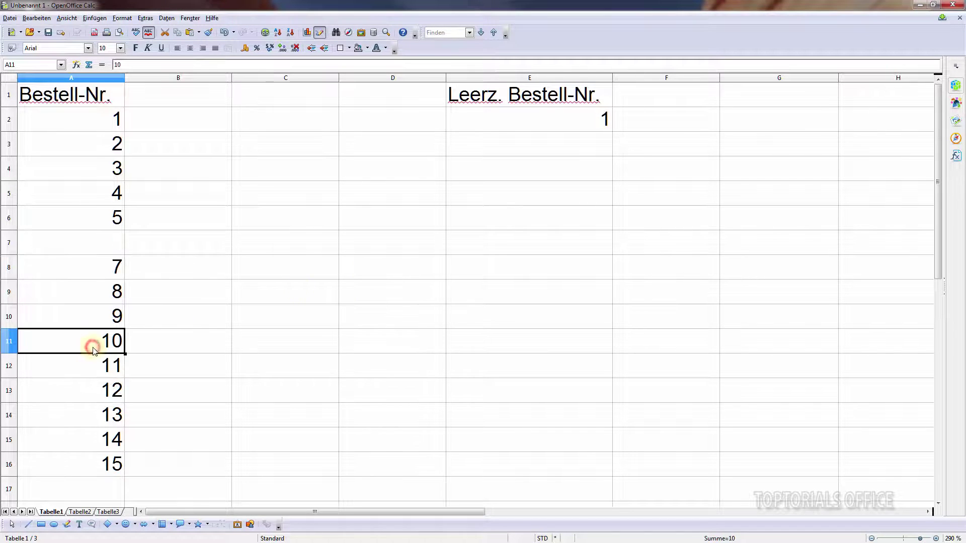
key("Delete")
key("Return")
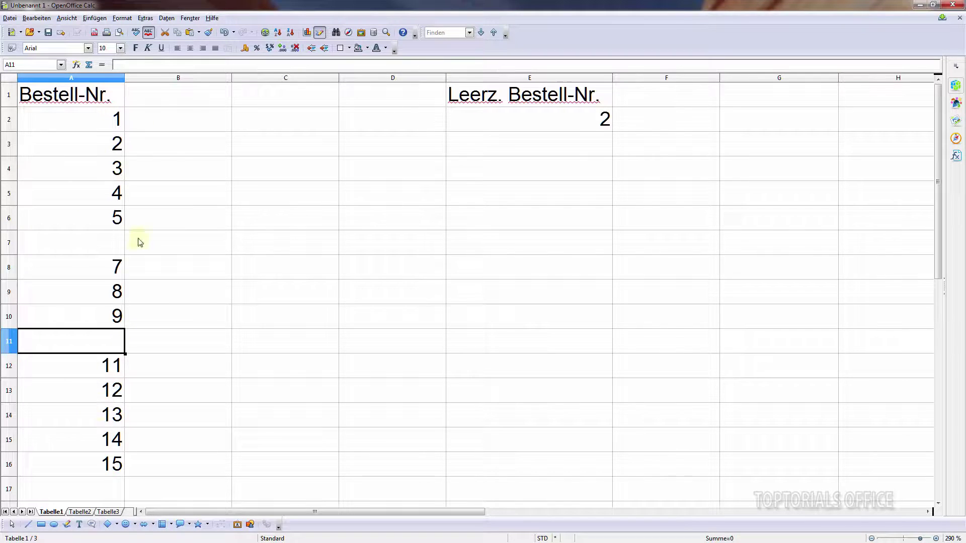
- Enter the heading "Bestell-Menge" in B1 and fit column B's width to it
left_click(171, 104)
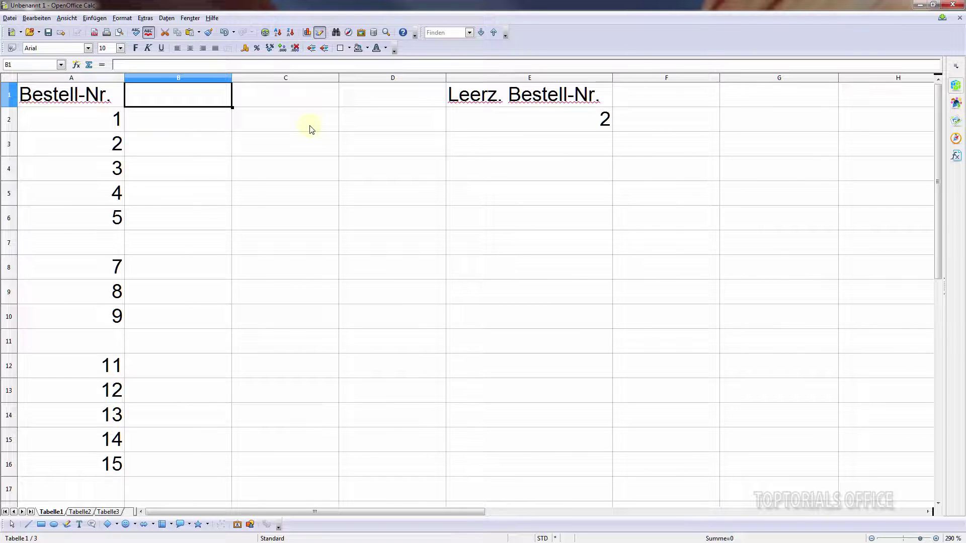
type("Bestell-Menge")
key("Return")
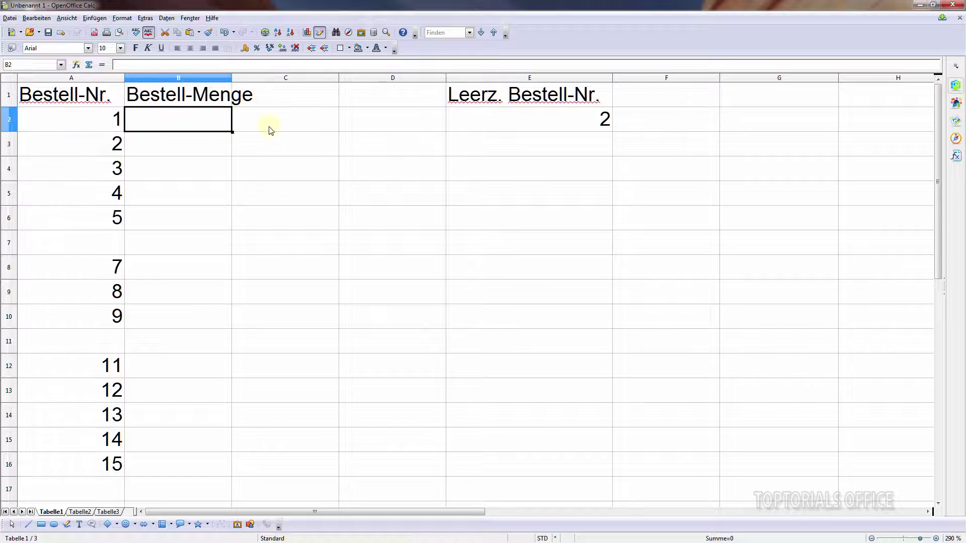
double_click(231, 78)
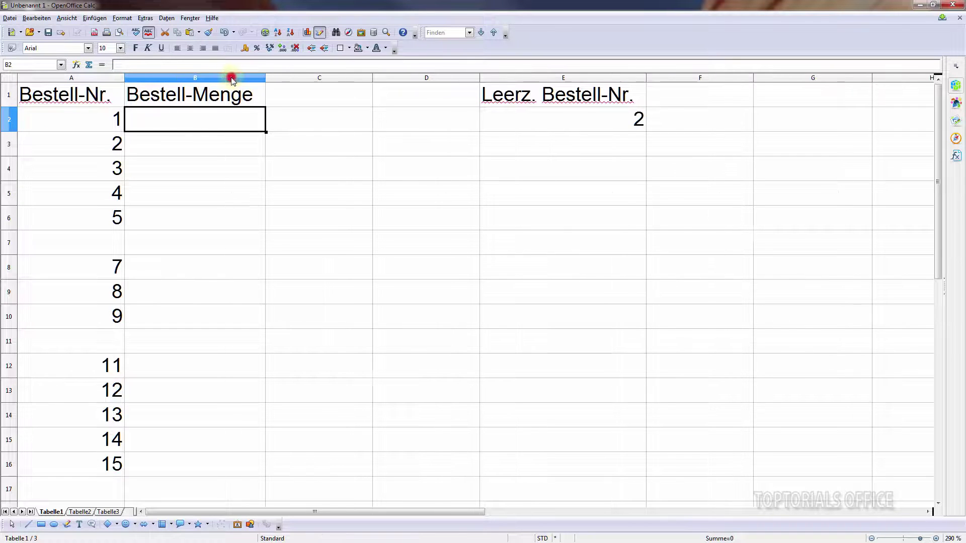
- Enter the quantity 1 in B2 and copy it into B3:B16
left_click(215, 121)
type("1")
key("Return")
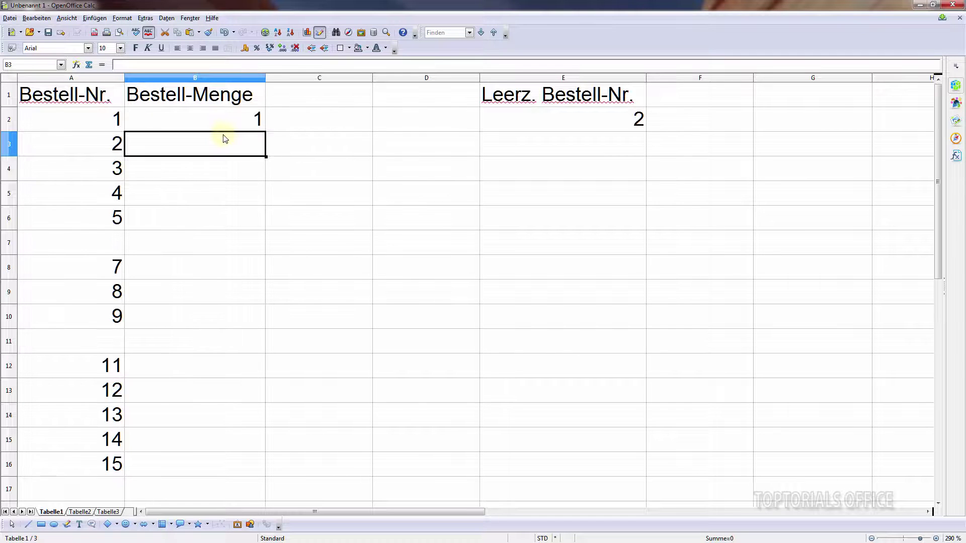
left_click(231, 120)
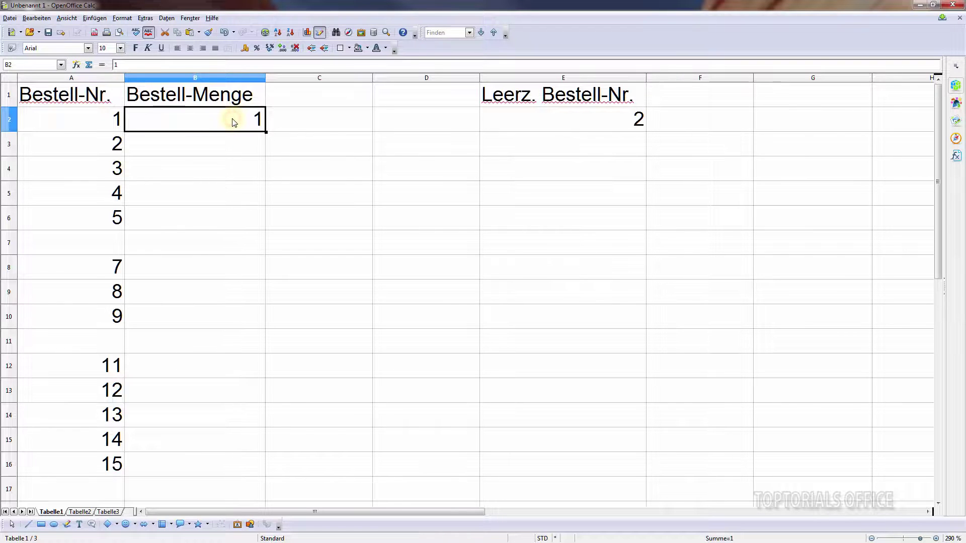
key("ctrl+c")
right_click(233, 122)
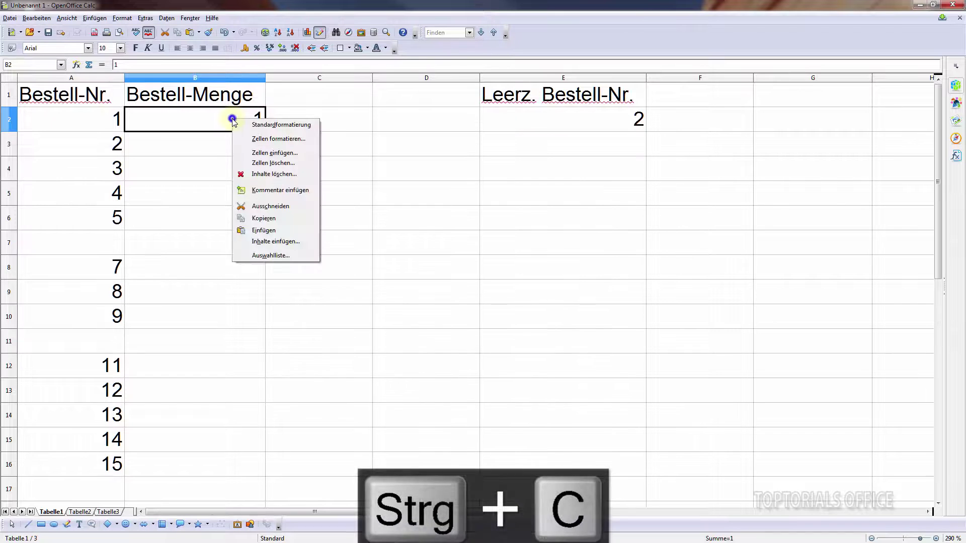
left_click(264, 220)
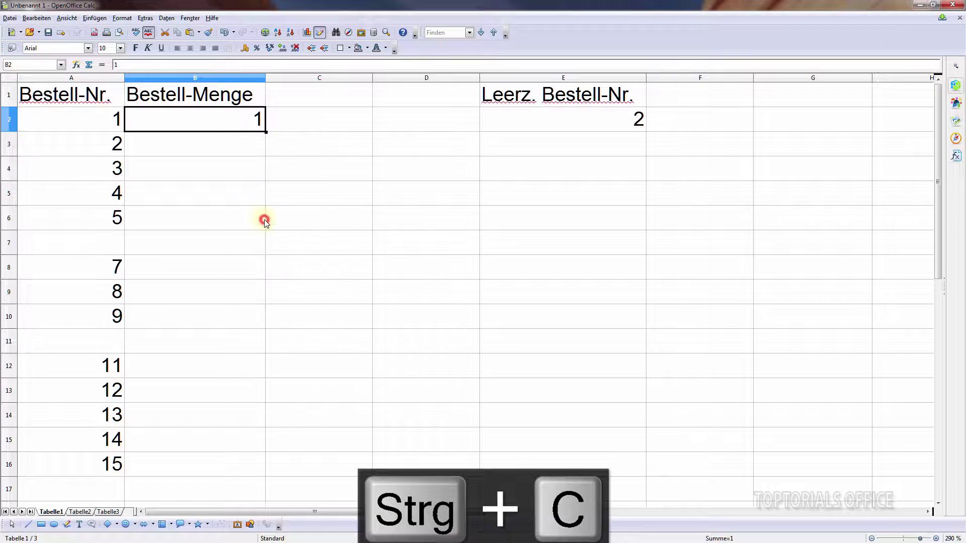
left_click_drag(204, 150, 219, 472)
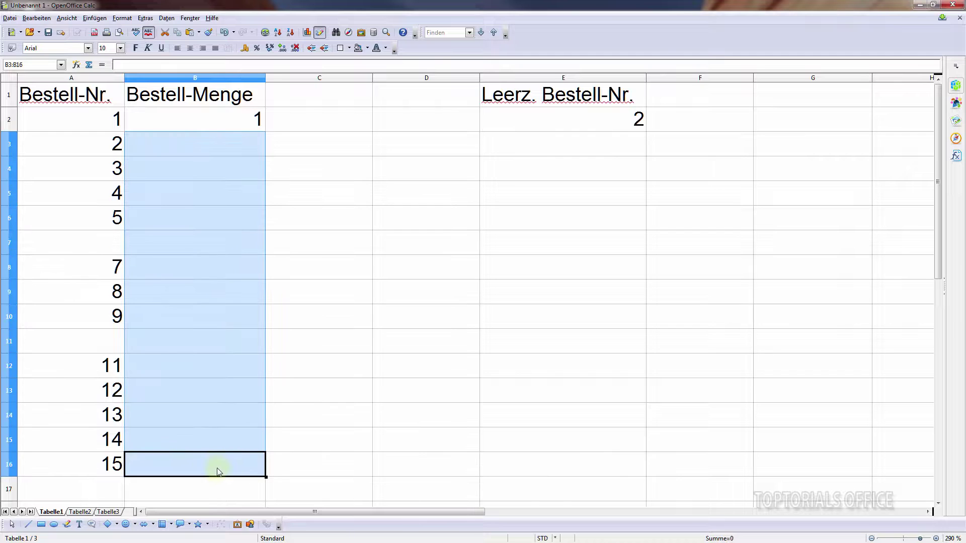
right_click(225, 325)
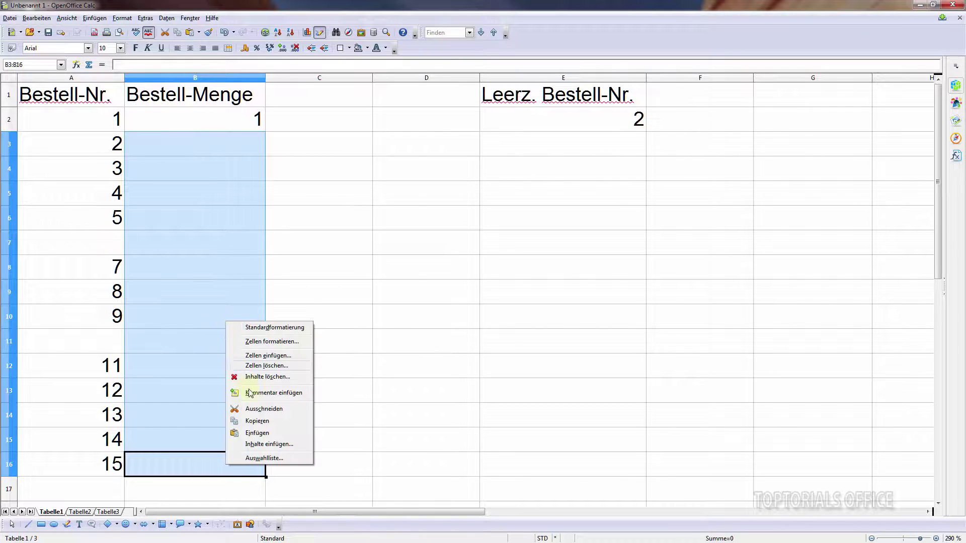
left_click(257, 433)
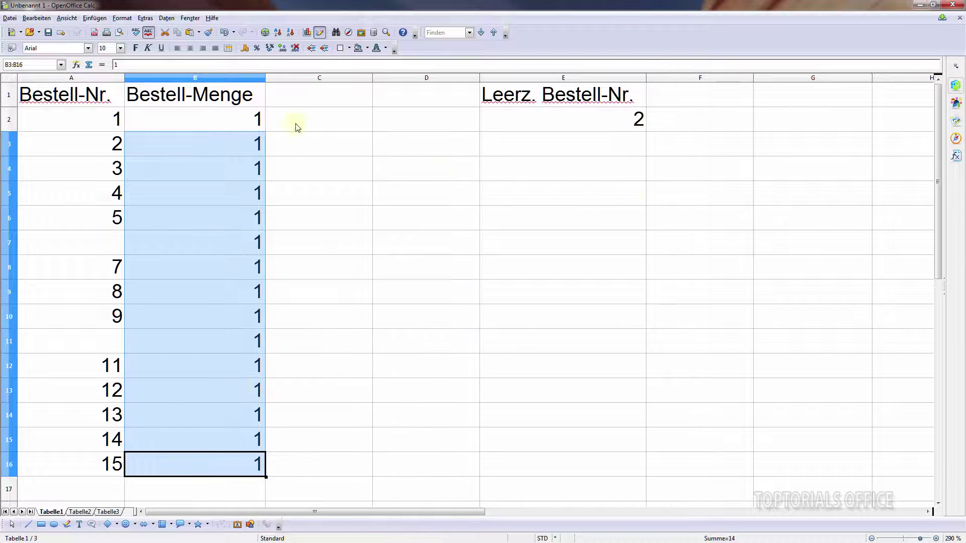
- Enter the heading "Leerz.Bestell-Menge" in F1 and fit column F's width to it
left_click(693, 99)
type("Leerz")
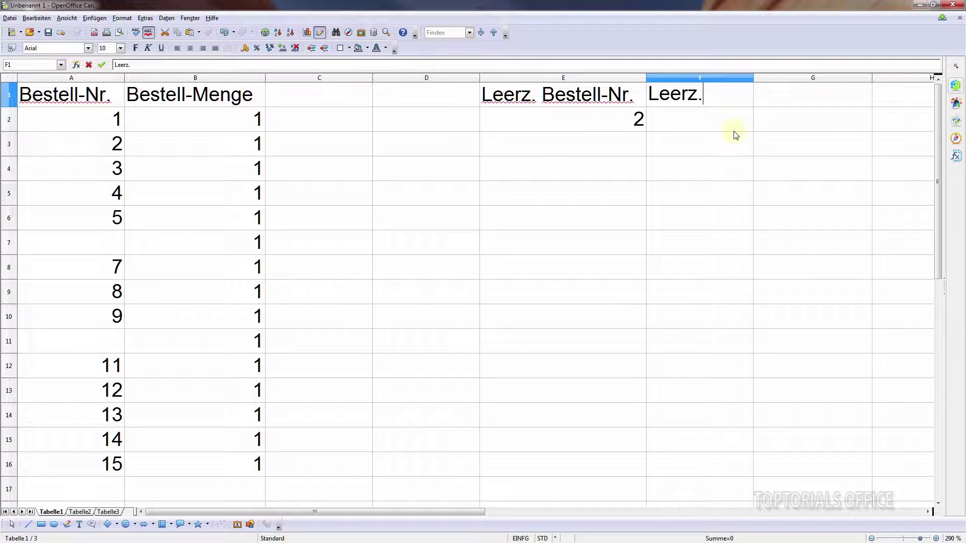
type(".Beste")
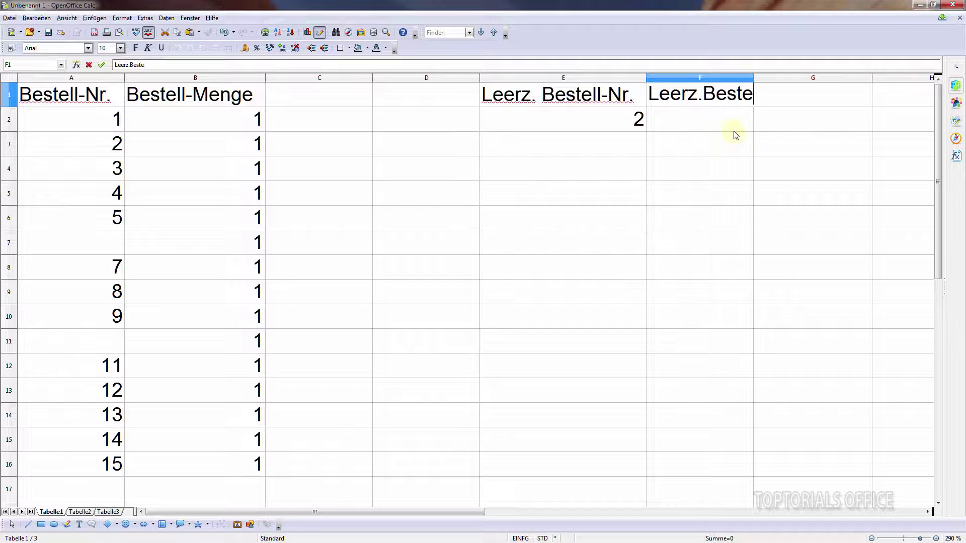
type("ll-Menge")
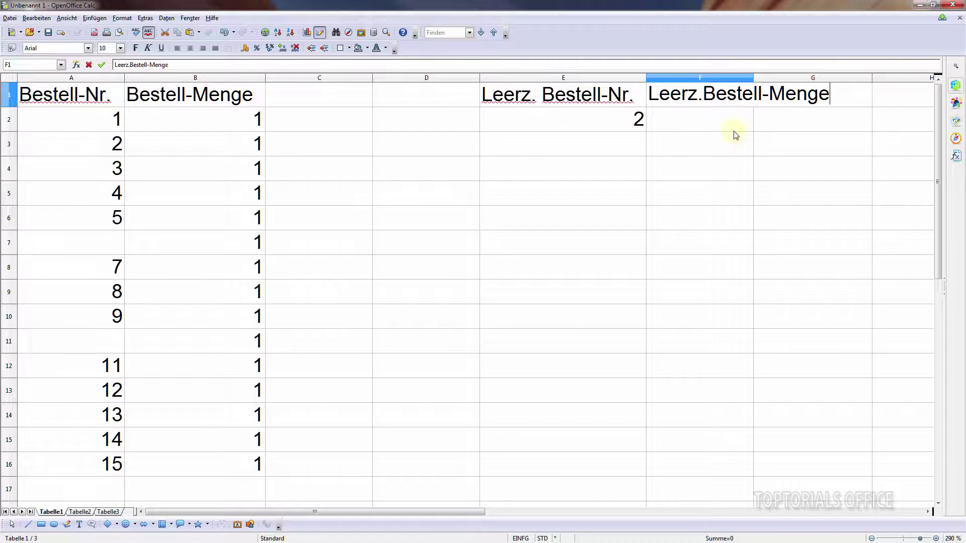
key("Return")
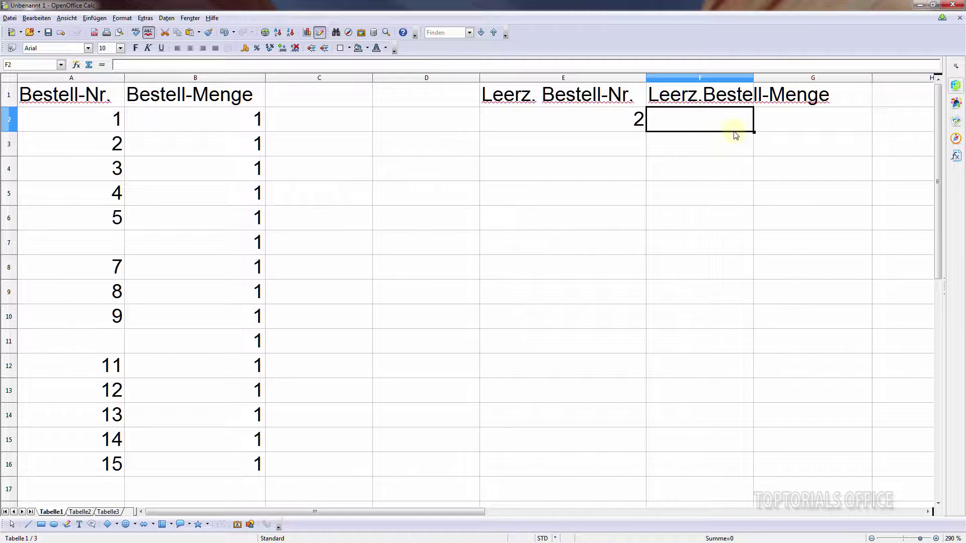
double_click(753, 77)
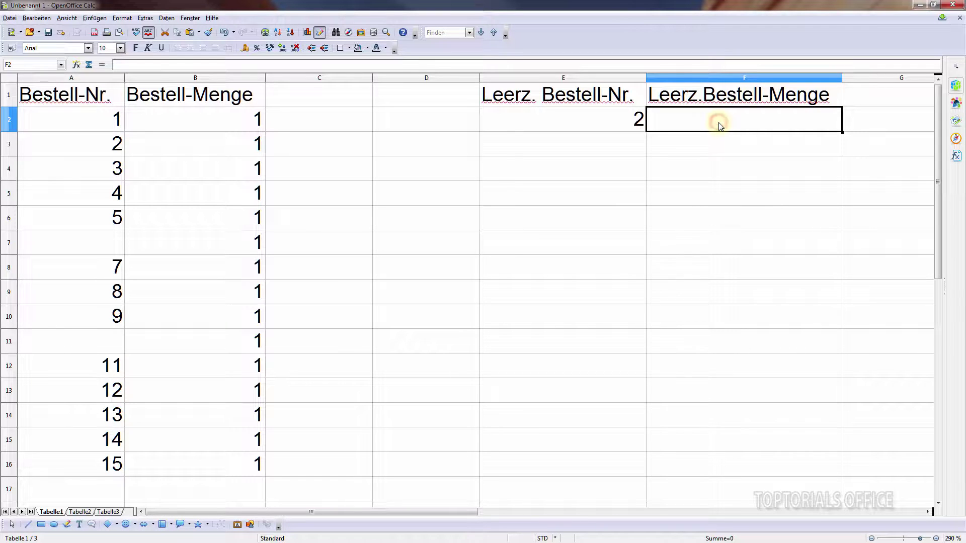
- Count the empty cells of the order-quantity list in F2 with the formula =ANZAHLLEEREZELLEN(B2:B16)
type("=")
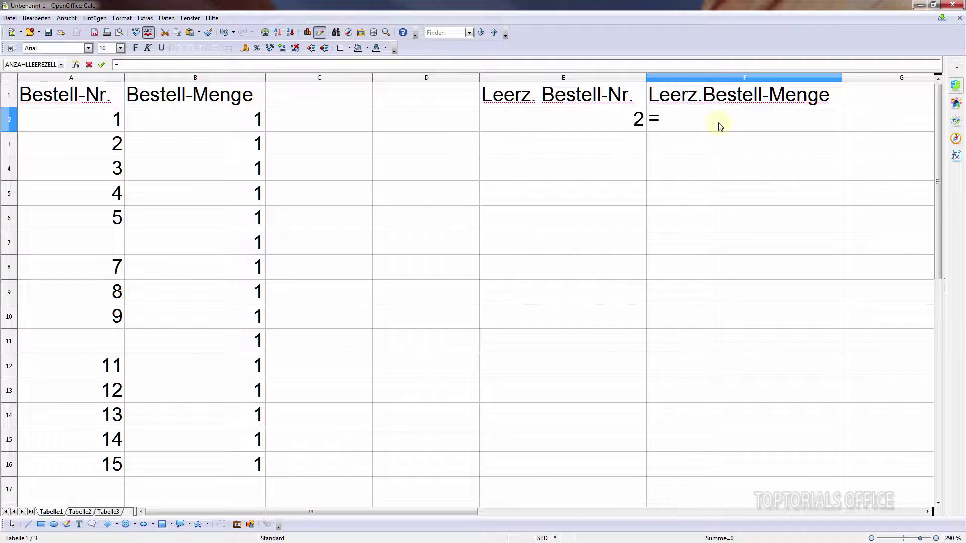
type("an")
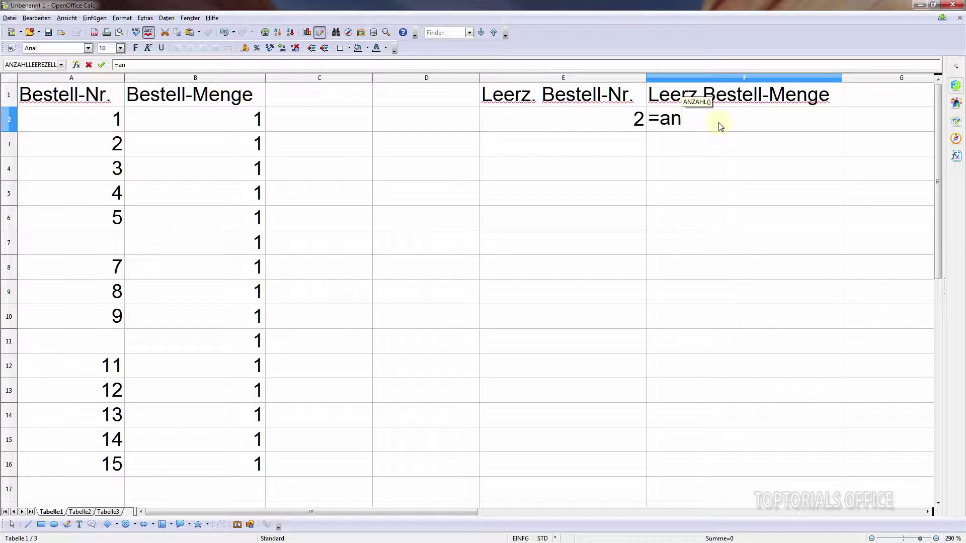
type("zahlleere")
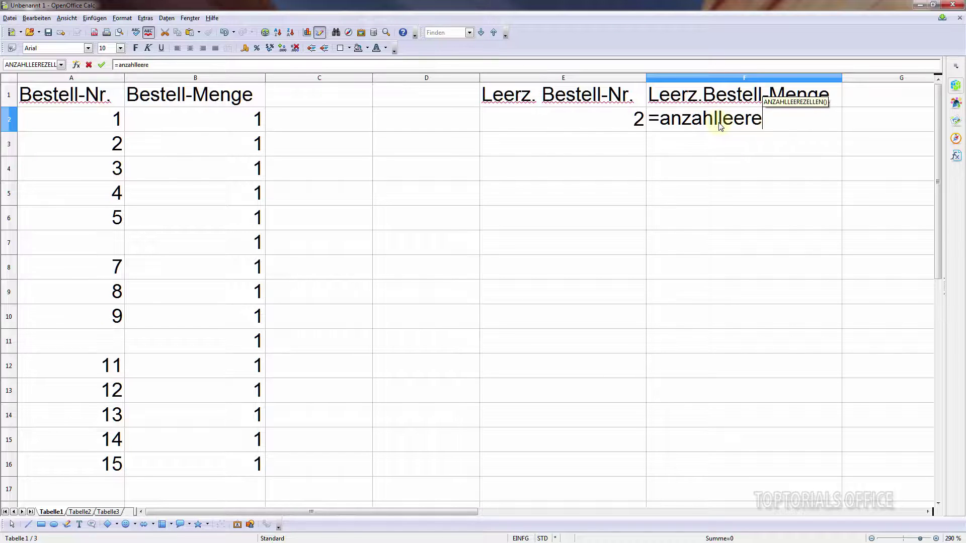
type("zellen(")
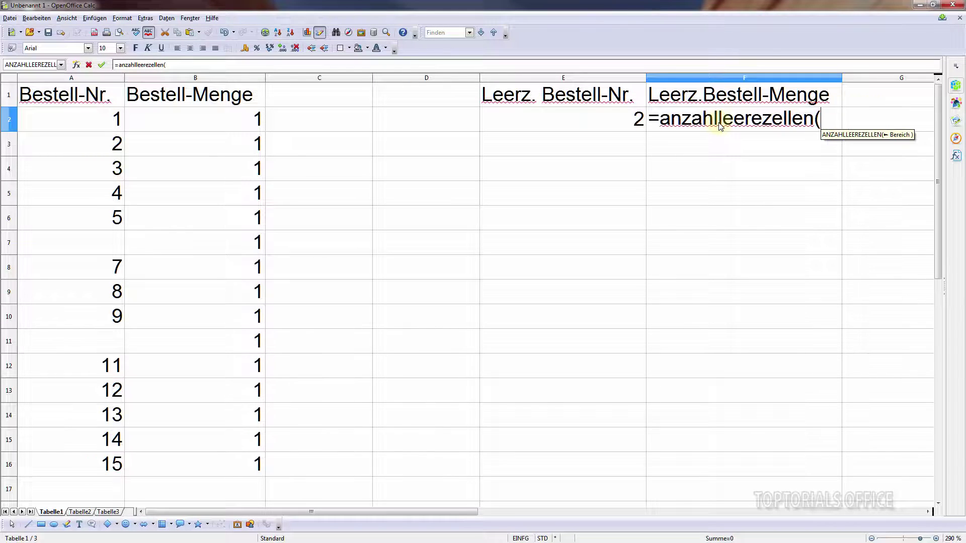
left_click_drag(207, 122, 219, 457)
type(")")
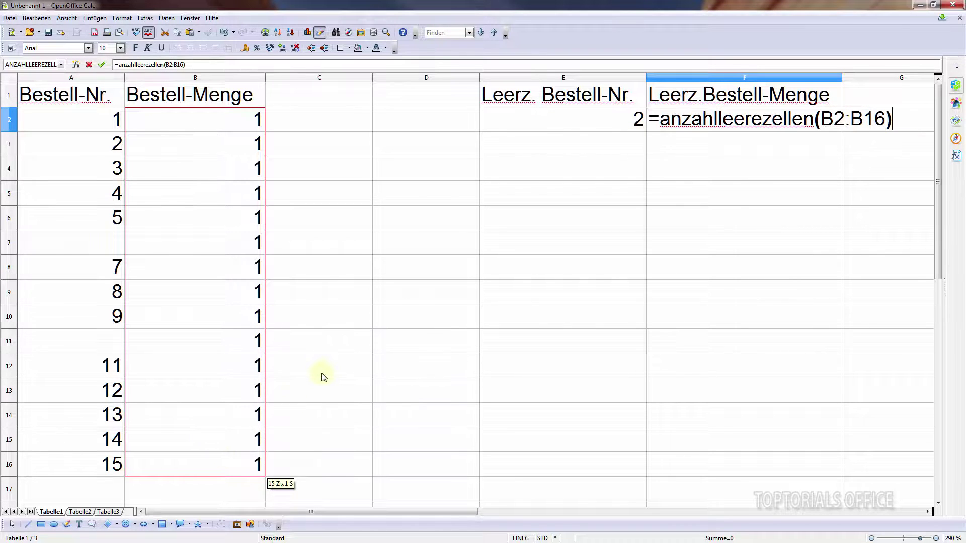
key("Return")
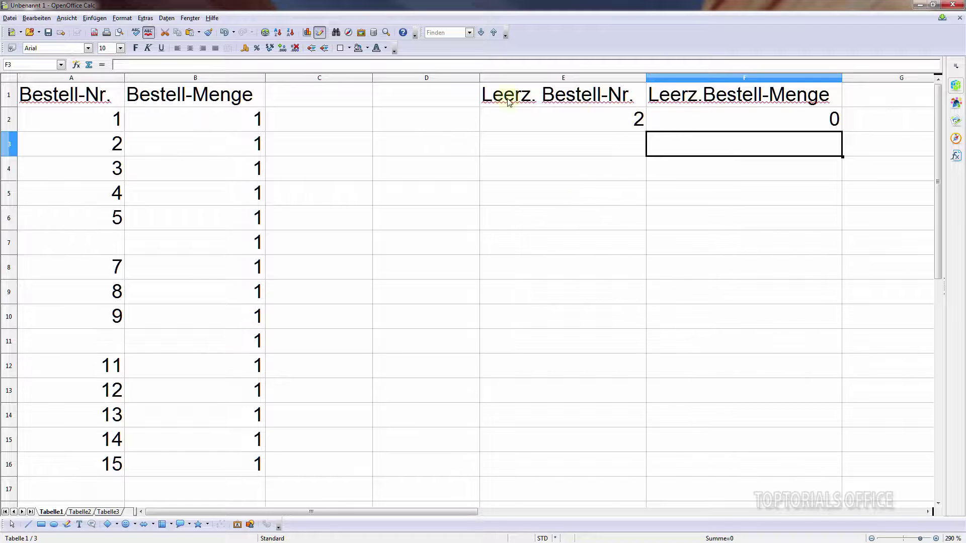
- Narrow the empty columns C and D equally and enter the heading "Differenz" in G1
left_click_drag(360, 79, 435, 77)
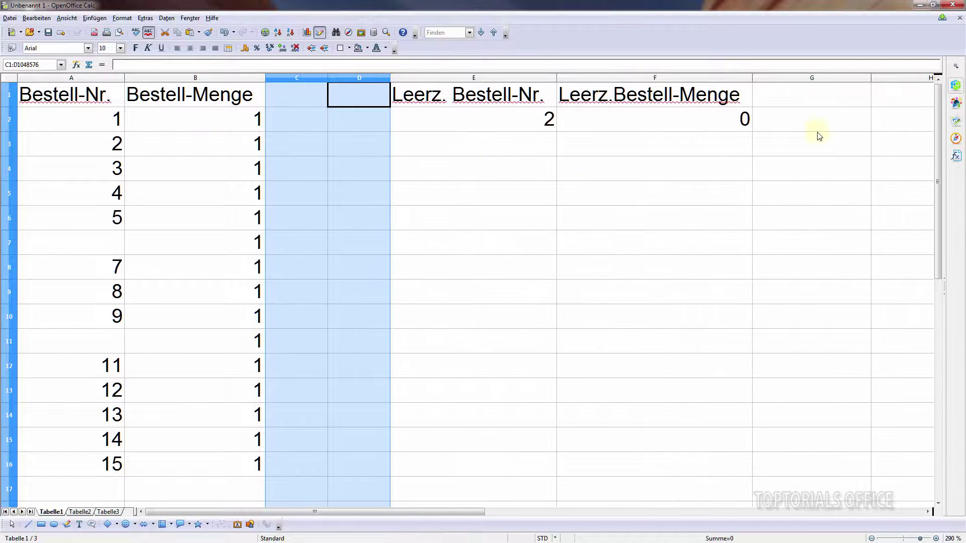
left_click(793, 98)
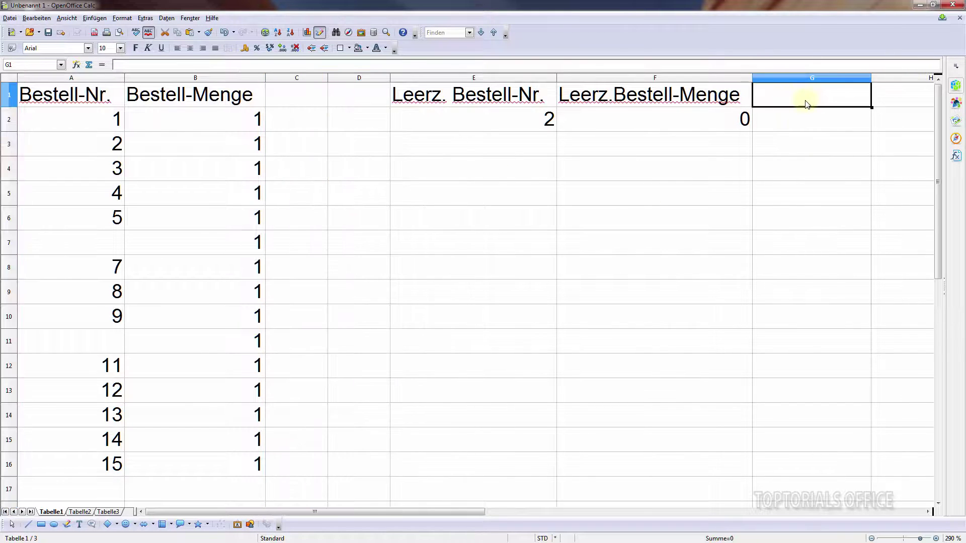
type("Differenz")
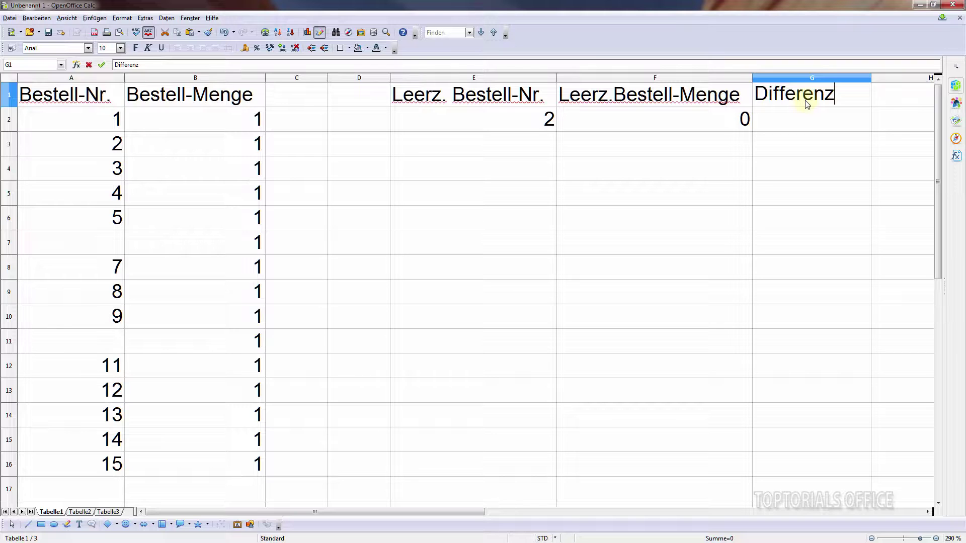
key("Return")
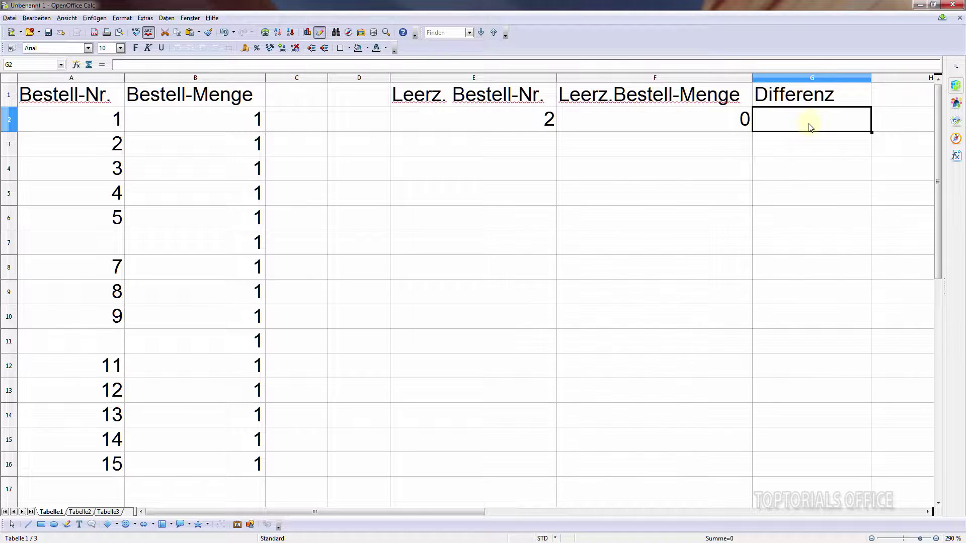
- Calculate the difference of the two empty-cell counts in G2 with =E2-F2 and fit column G's width to its content
type("=")
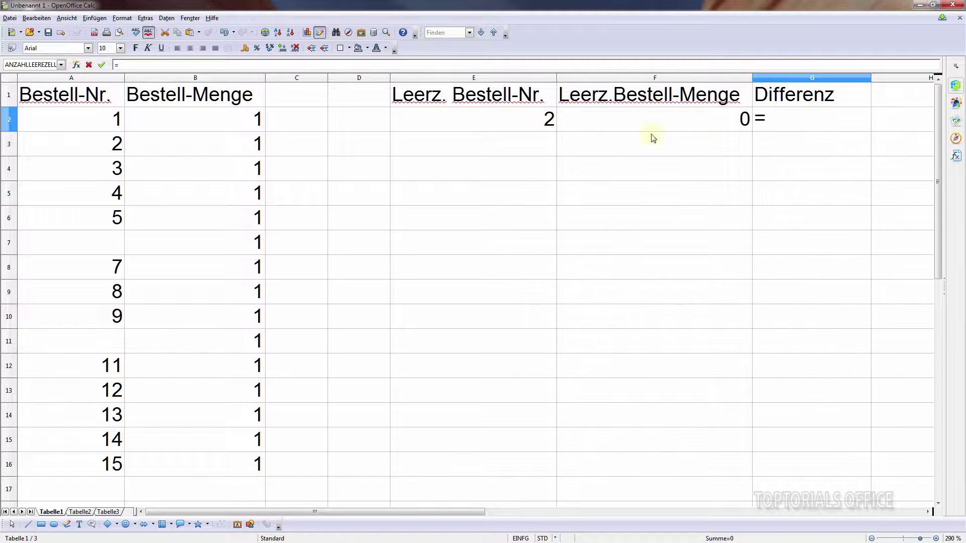
left_click(515, 119)
type("-")
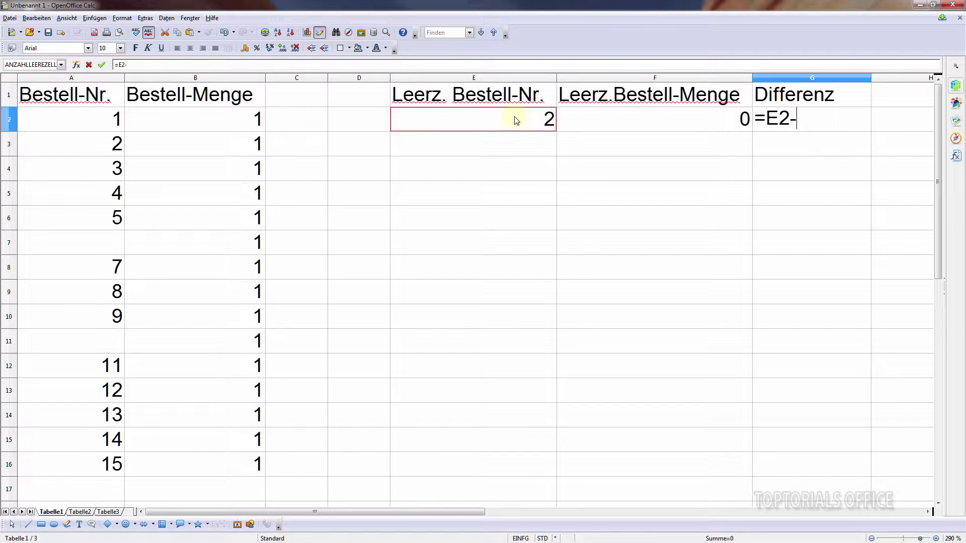
left_click(664, 117)
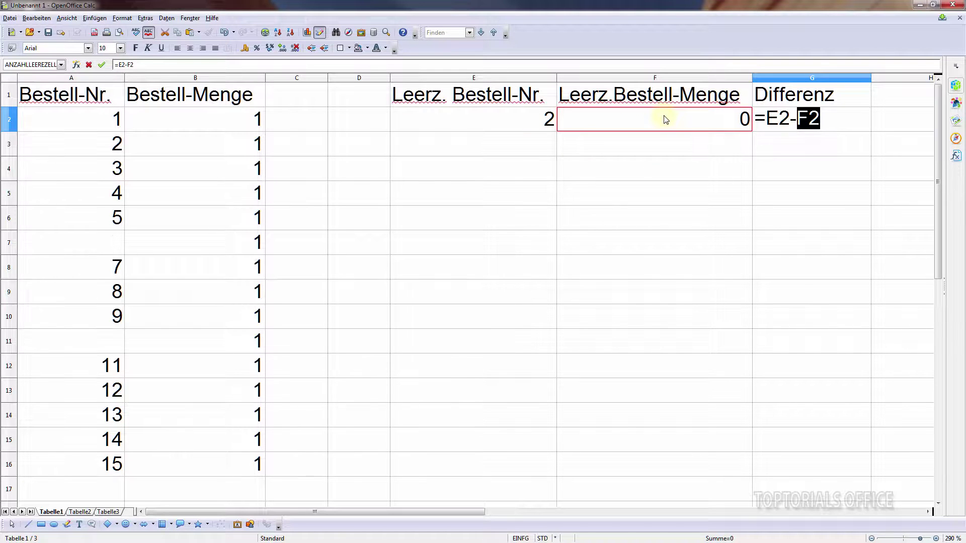
key("Return")
left_click(811, 118)
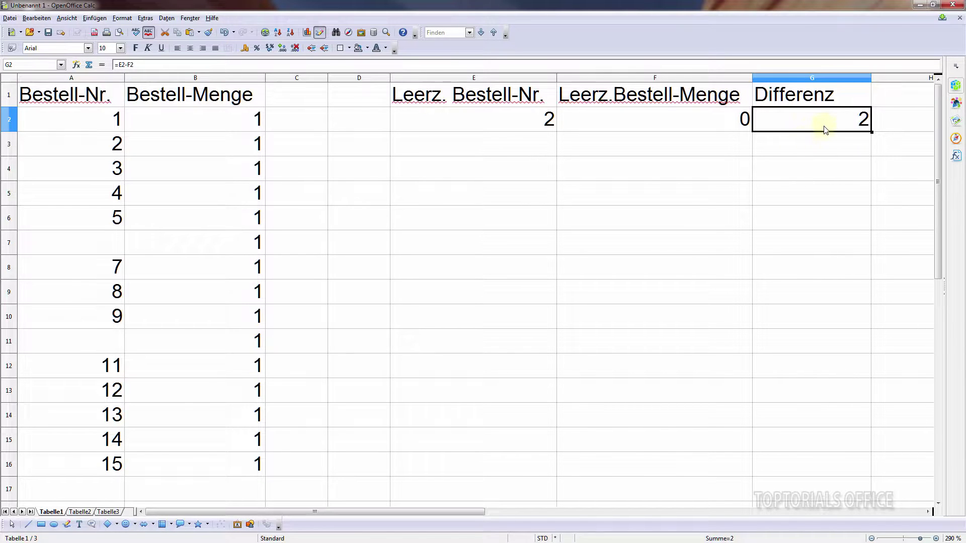
double_click(872, 78)
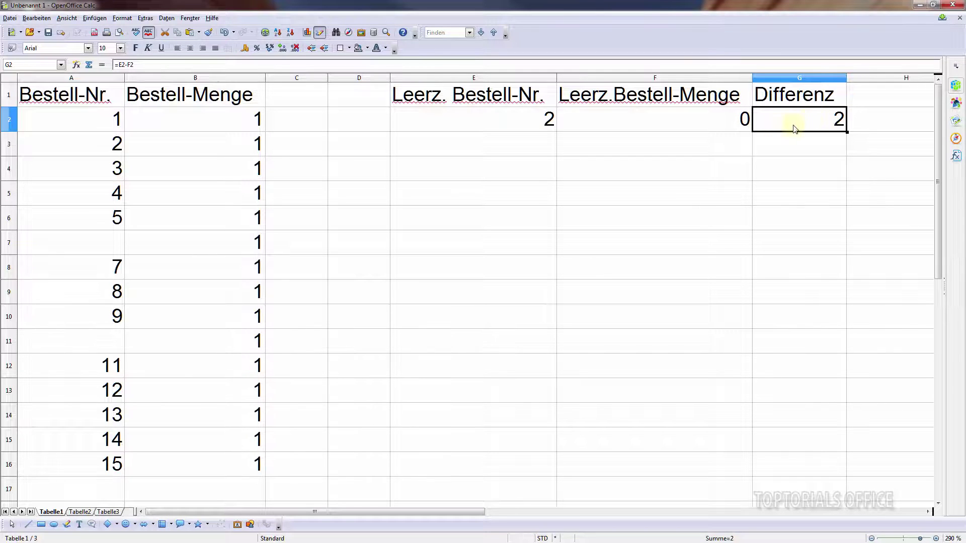
- Delete the quantities in B7 and B11, beside the missing order numbers
left_click(246, 250)
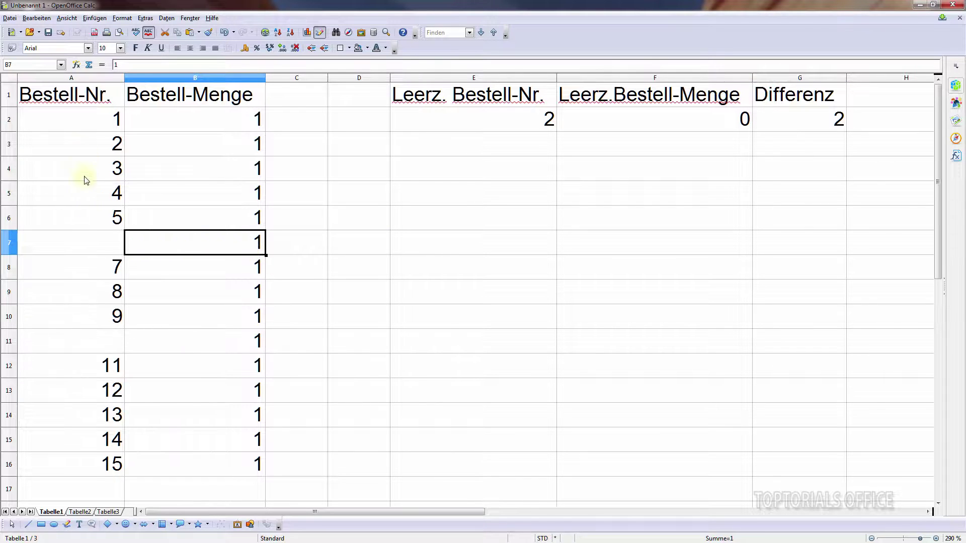
key("Delete")
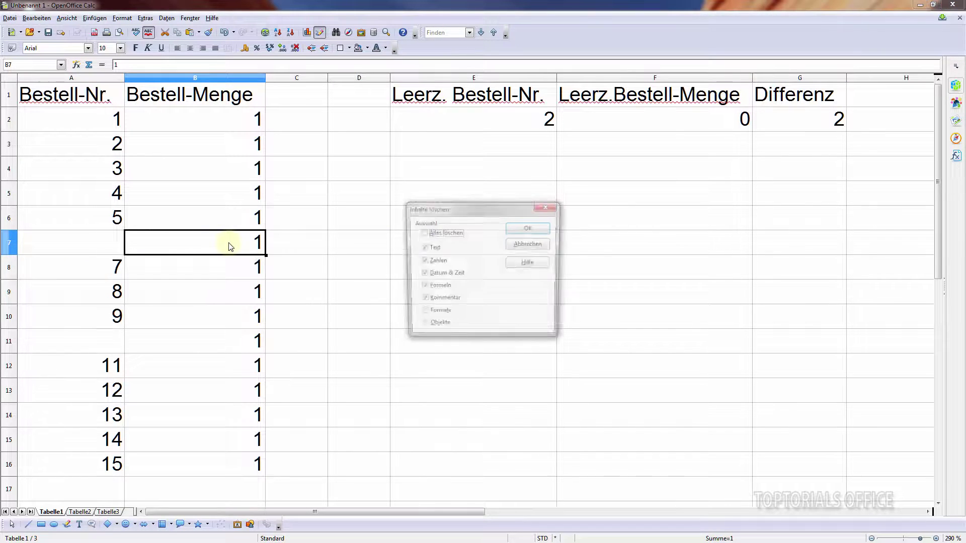
left_click(520, 226)
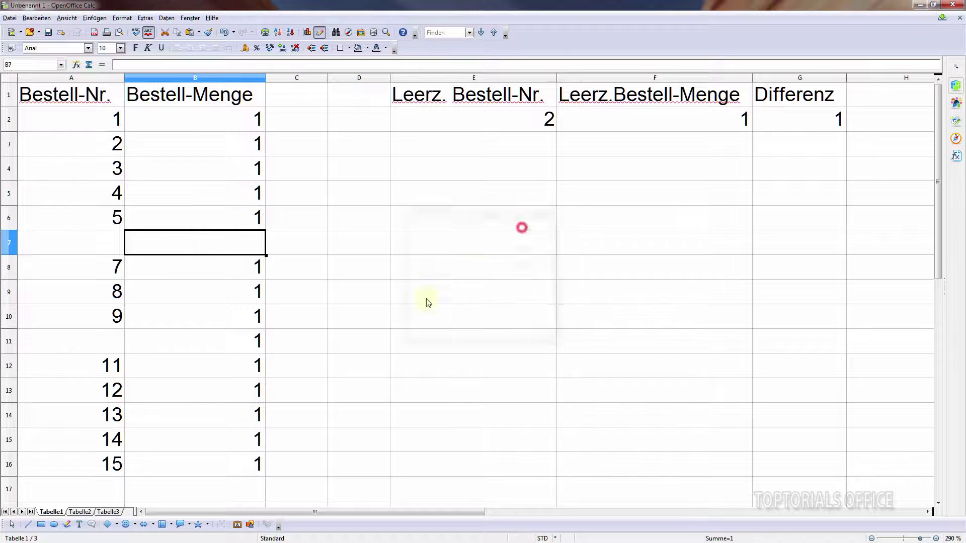
left_click(244, 342)
key("Delete")
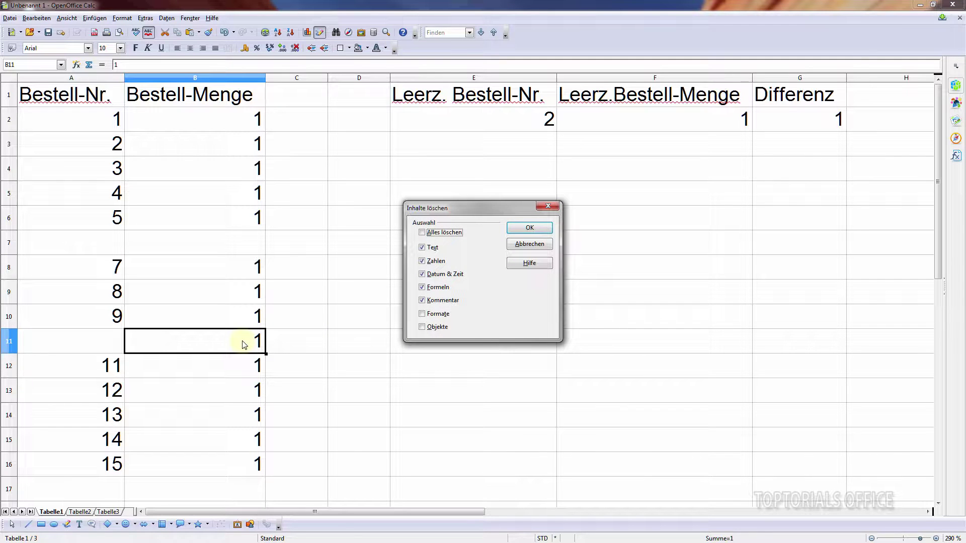
key("Return")
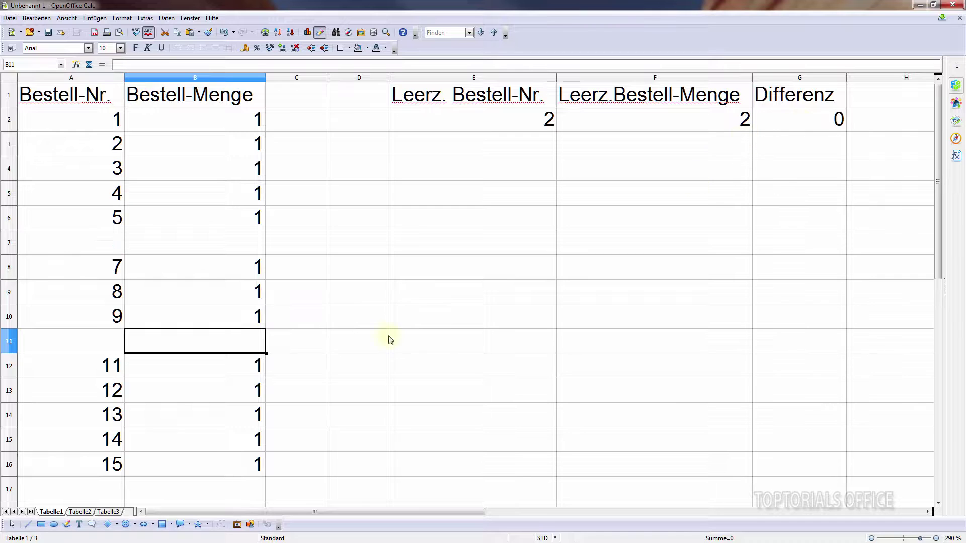
- Enter the order number 10 in the empty cell A11
left_click(78, 347)
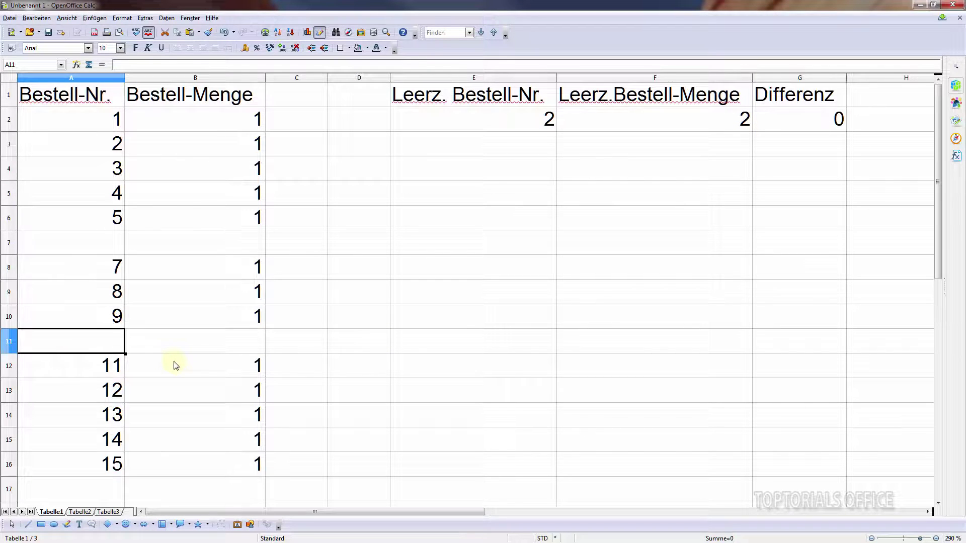
type("10")
key("Return")
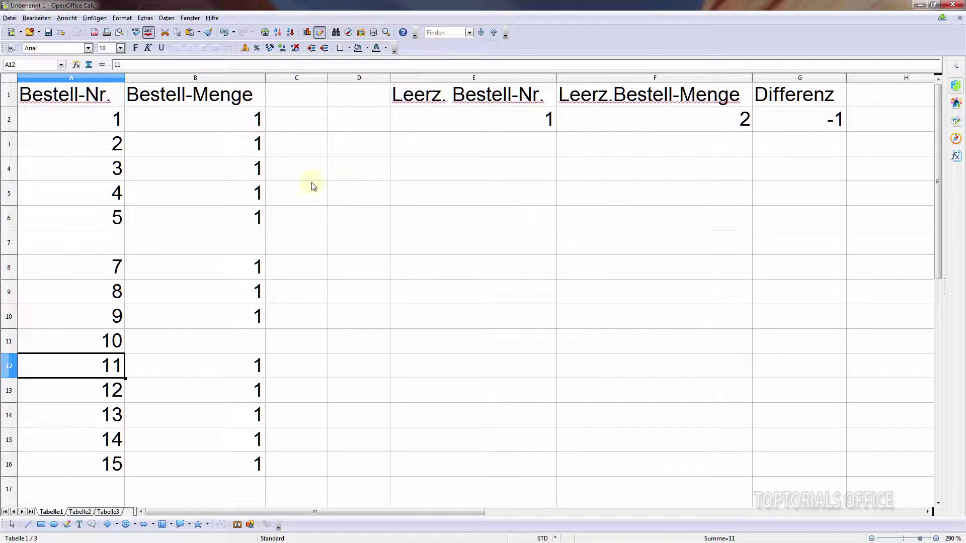
- Jump through the filled blocks of the Bestell-Menge column from B2 down to B16 to locate its empty cells
left_click(87, 122)
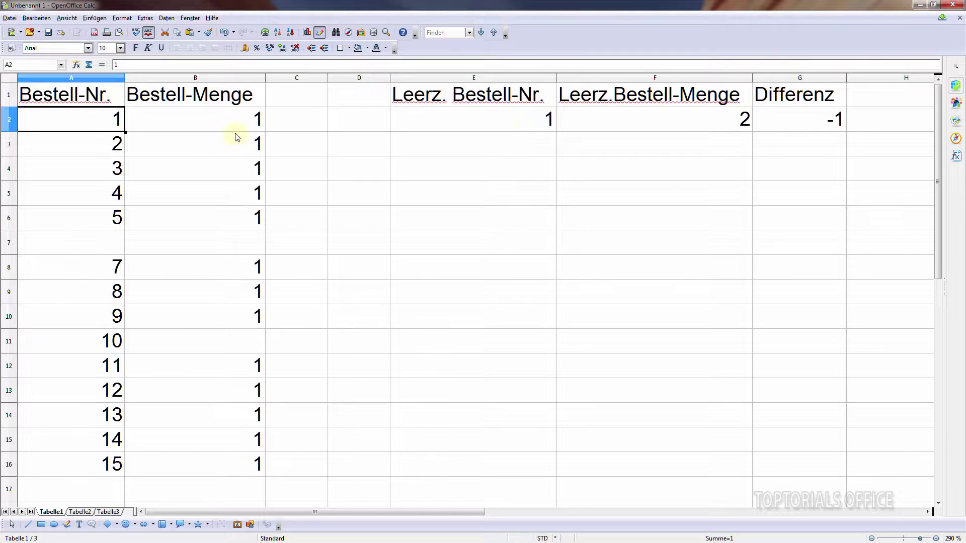
left_click(215, 119)
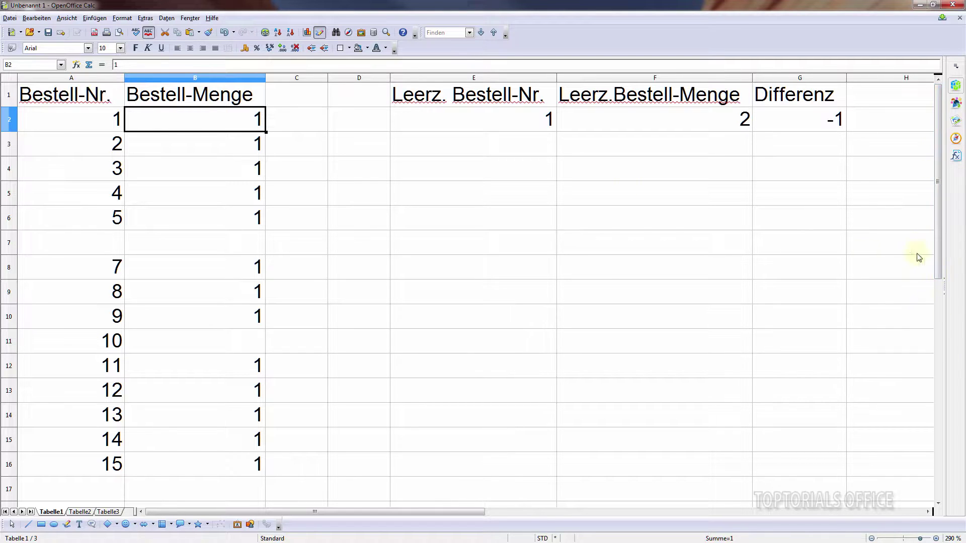
left_click(214, 120)
left_click(187, 117)
key("ctrl+Down")
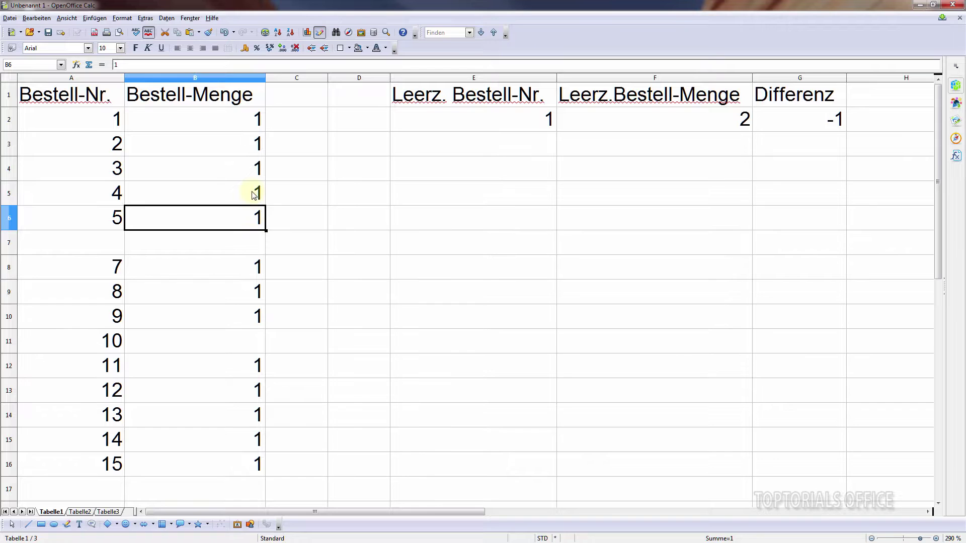
key("ctrl+Down")
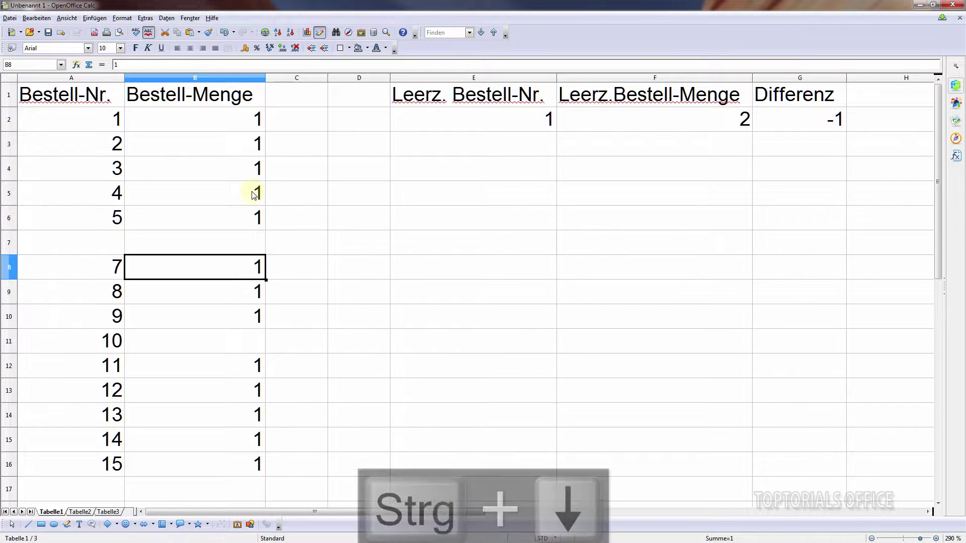
key("ctrl+Down")
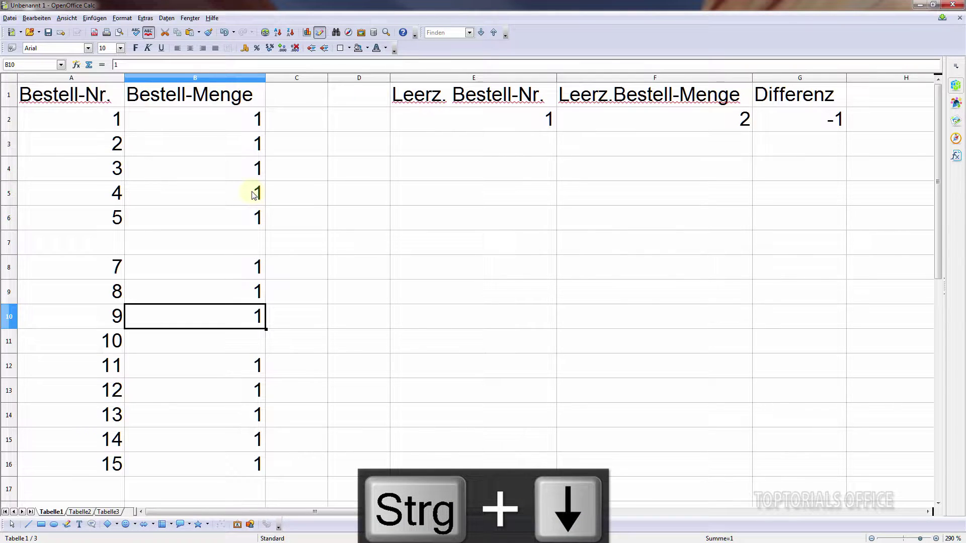
key("ctrl+Down")
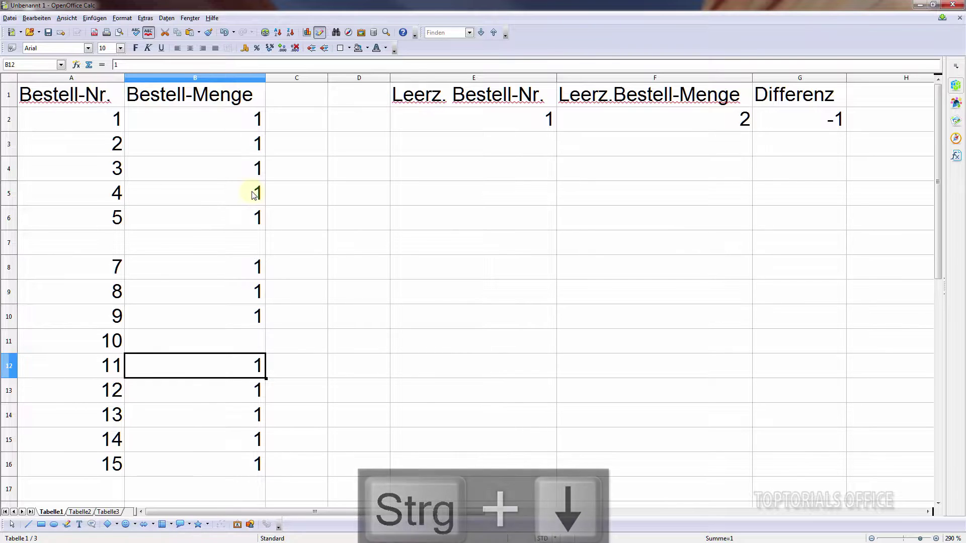
key("ctrl+Down")
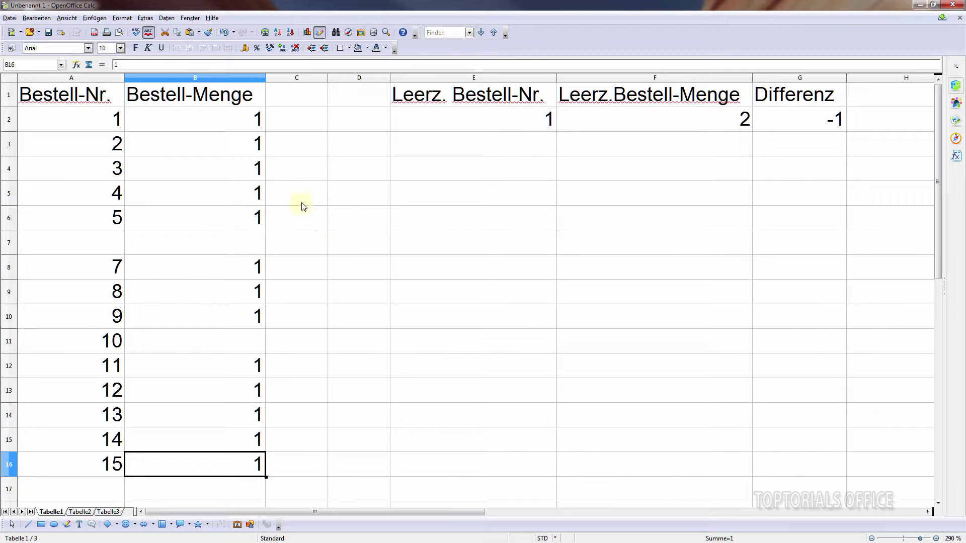
left_click(243, 219)
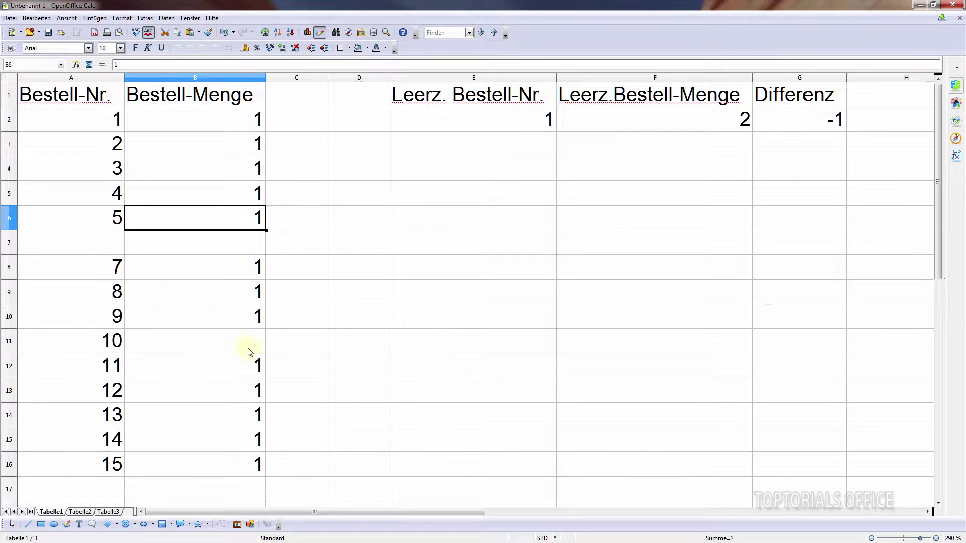